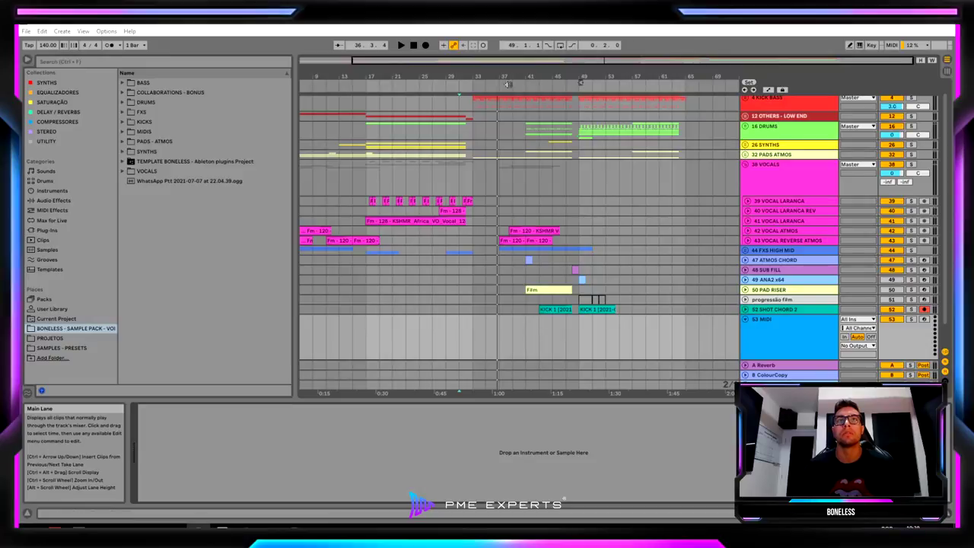
# Load the Serum_x64 synth from the SYNTHS collection onto track 53 MIDI and close its plug-in window.
pyautogui.click(831, 358)
pyautogui.hscroll(8, 832, 358)
pyautogui.click(806, 346)
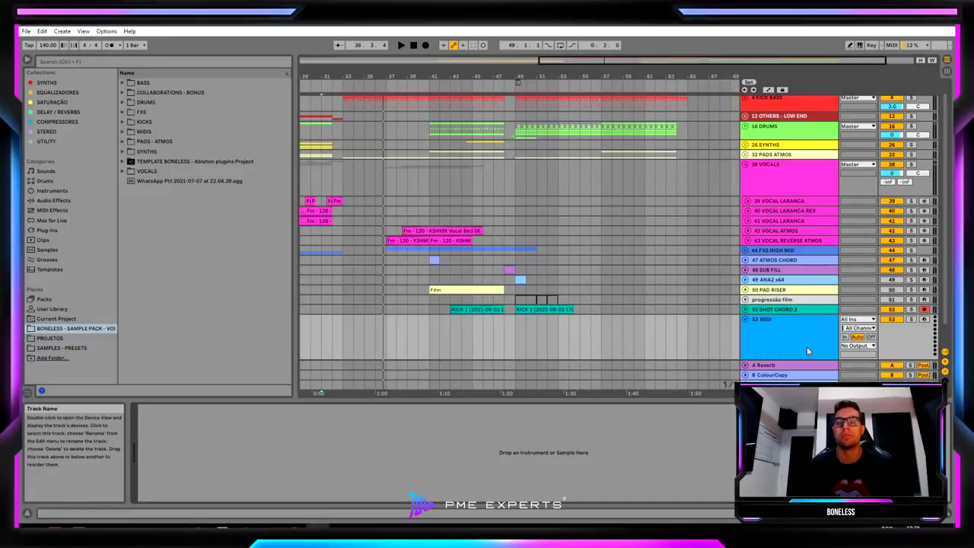
pyautogui.scroll(-1, 425, 312)
pyautogui.moveTo(374, 72); pyautogui.dragTo(384, 114)
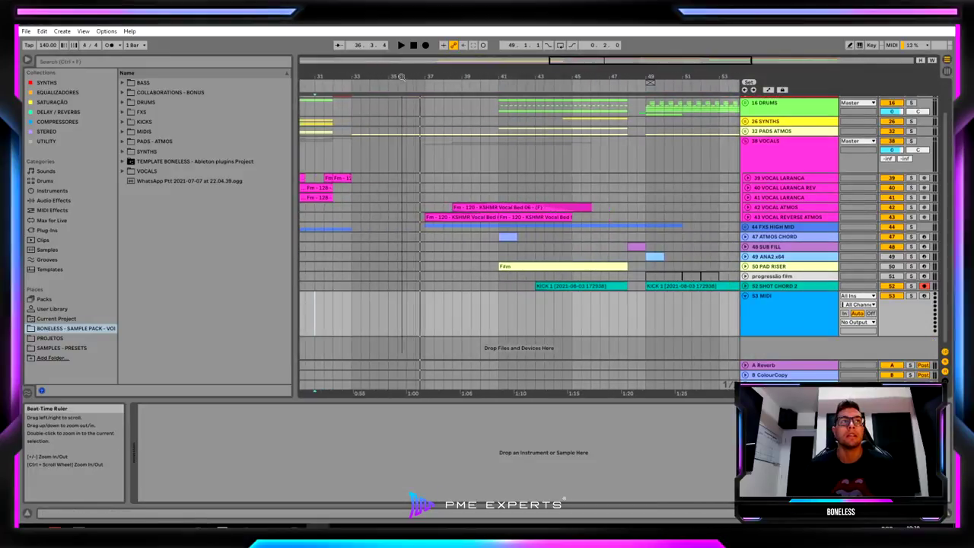
pyautogui.click(46, 82)
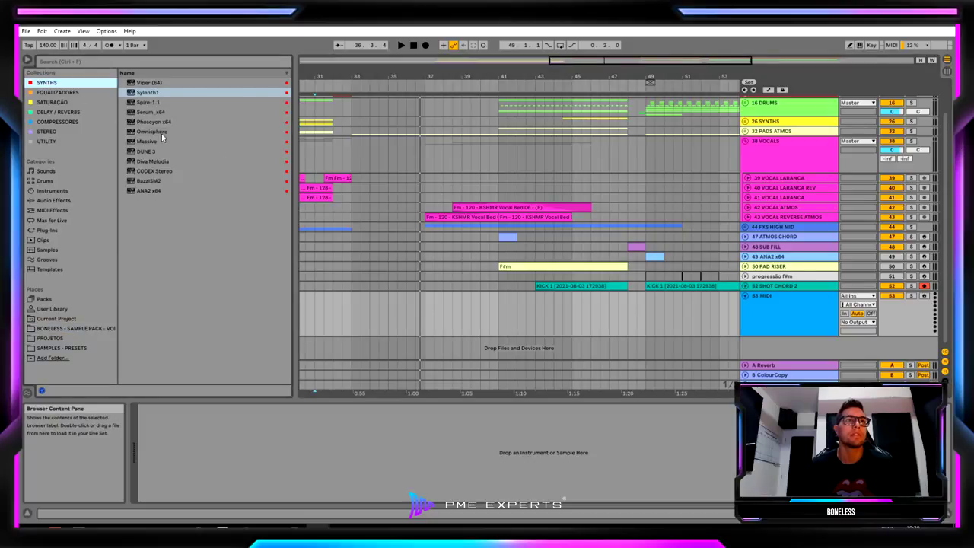
pyautogui.doubleClick(152, 112)
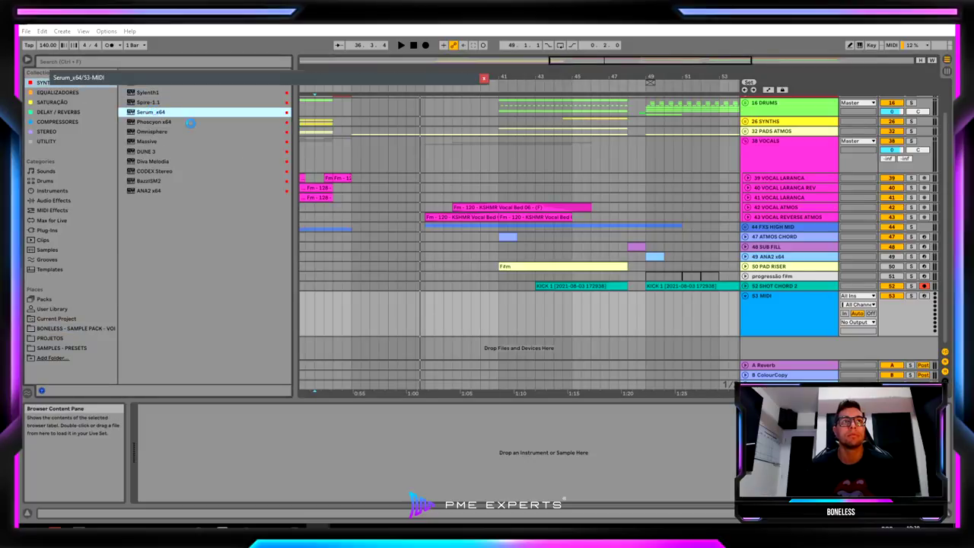
pyautogui.moveTo(289, 79); pyautogui.dragTo(582, 131)
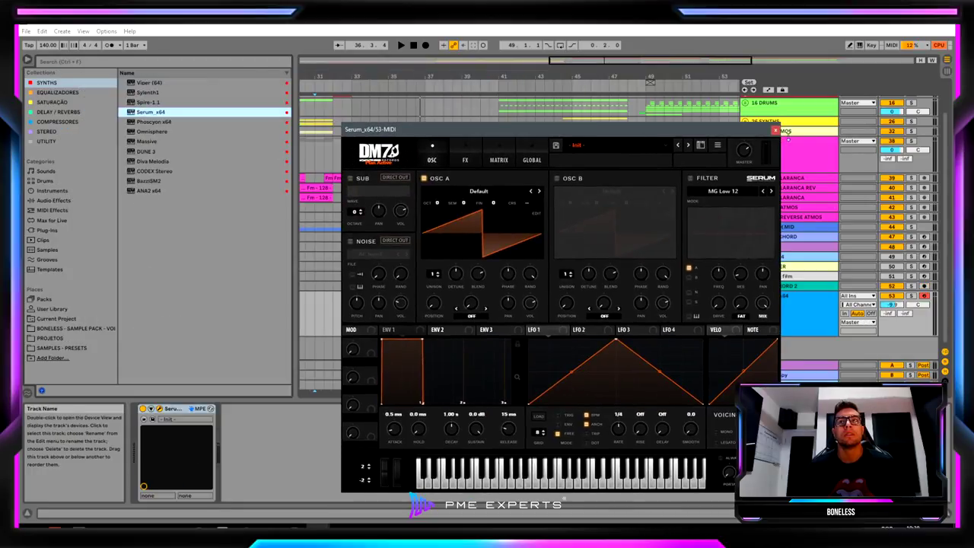
pyautogui.click(775, 131)
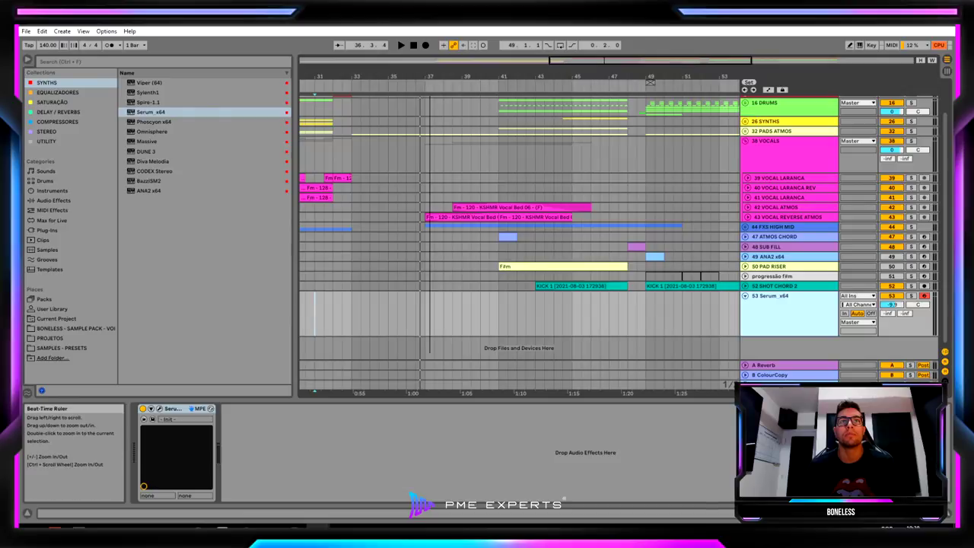
# Look at the tracks inside the KICK BASS group, collapse the group, and return to the Serum track.
pyautogui.scroll(5, 710, 145)
pyautogui.scroll(6, 709, 145)
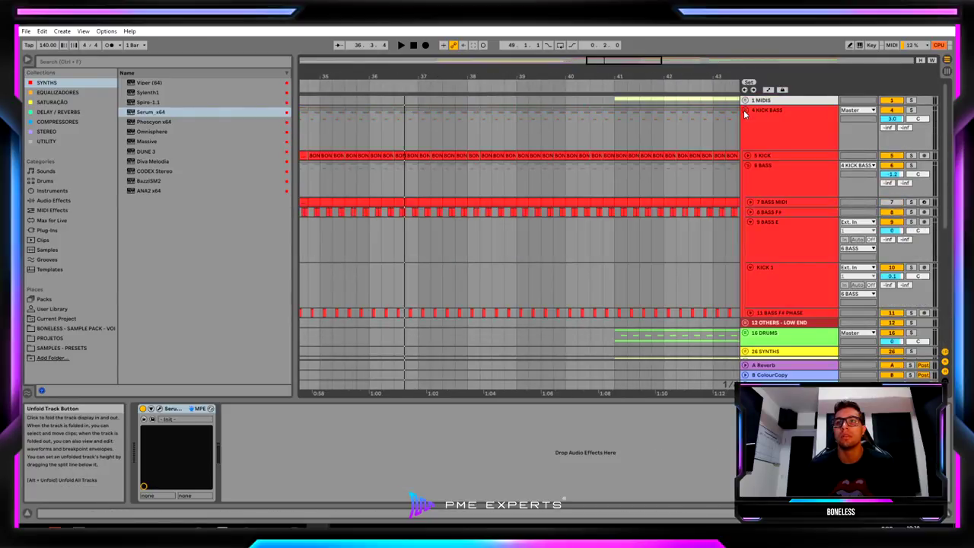
pyautogui.click(744, 111)
pyautogui.scroll(-6, 660, 289)
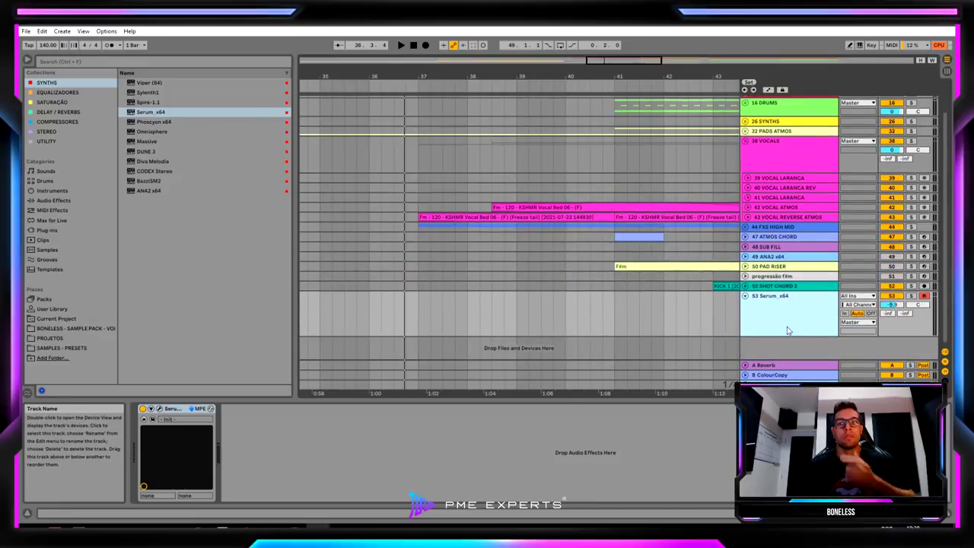
# Place the F#m.mid minor chord from the sample pack's MIDIS folder at bar 37 of the Serum track.
pyautogui.click(67, 329)
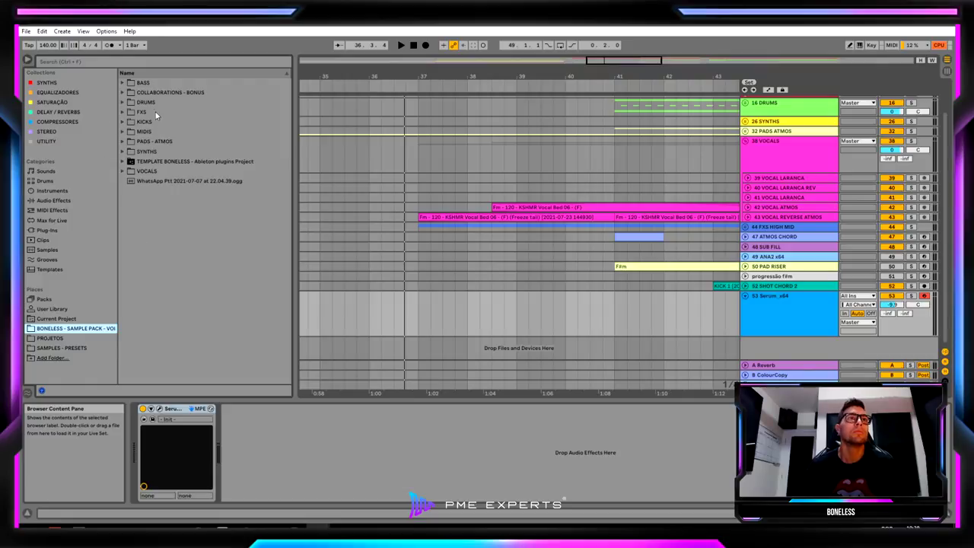
pyautogui.doubleClick(144, 131)
pyautogui.doubleClick(162, 142)
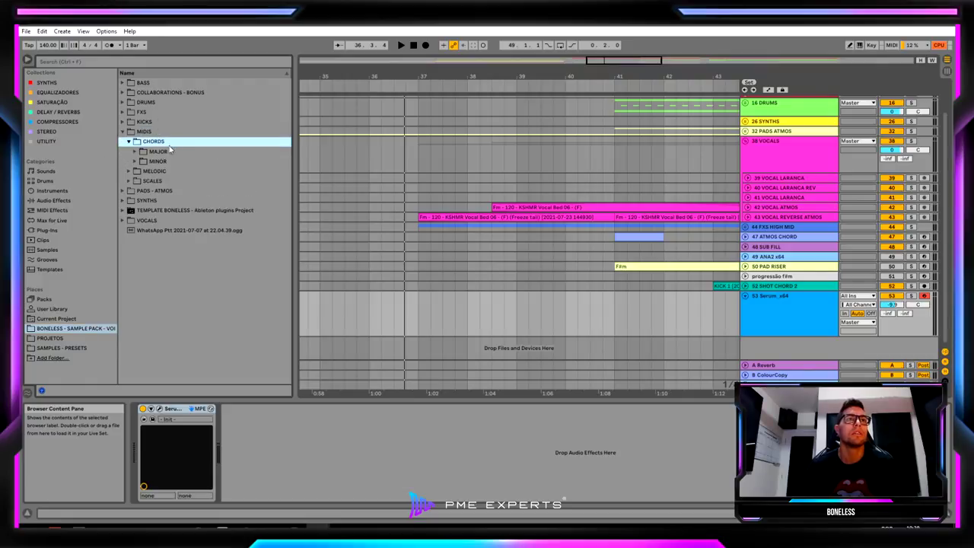
pyautogui.doubleClick(162, 162)
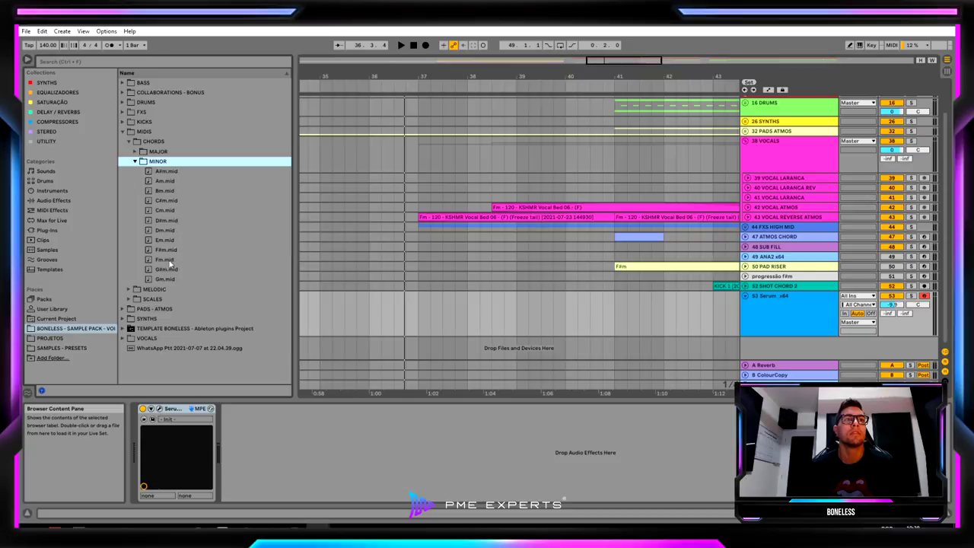
pyautogui.moveTo(169, 251); pyautogui.dragTo(416, 312)
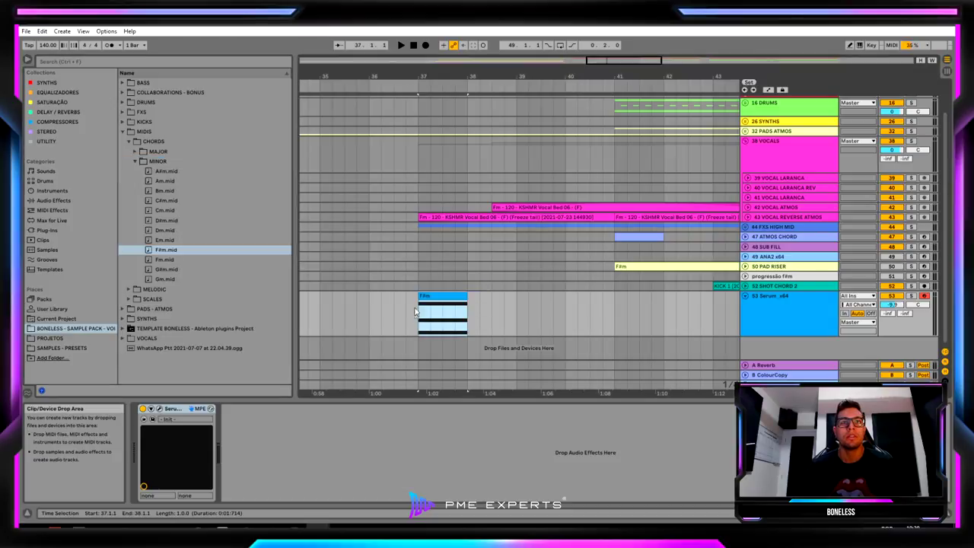
# Browse the remaining MIDIS subfolders, including the OTHERS scales, and collapse the MIDIS folder.
pyautogui.click(134, 162)
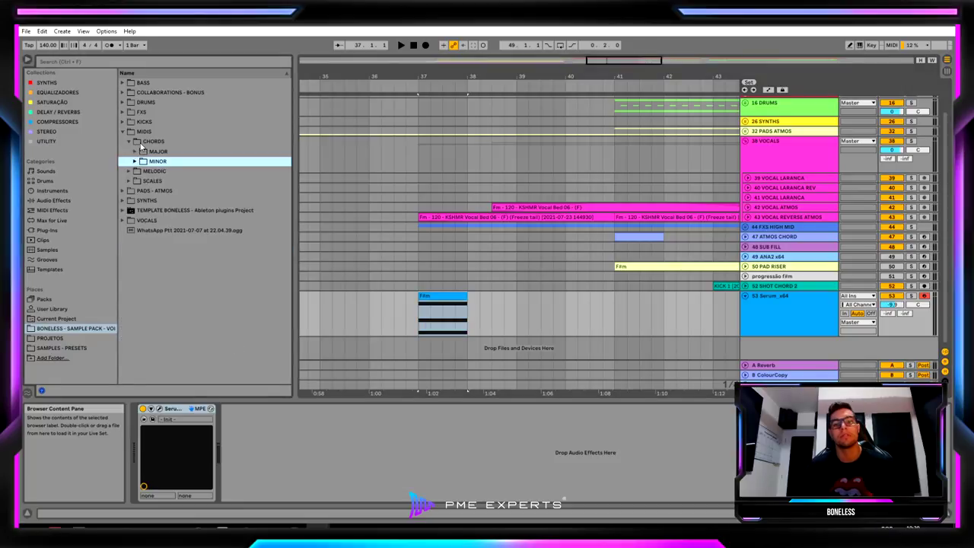
pyautogui.doubleClick(152, 171)
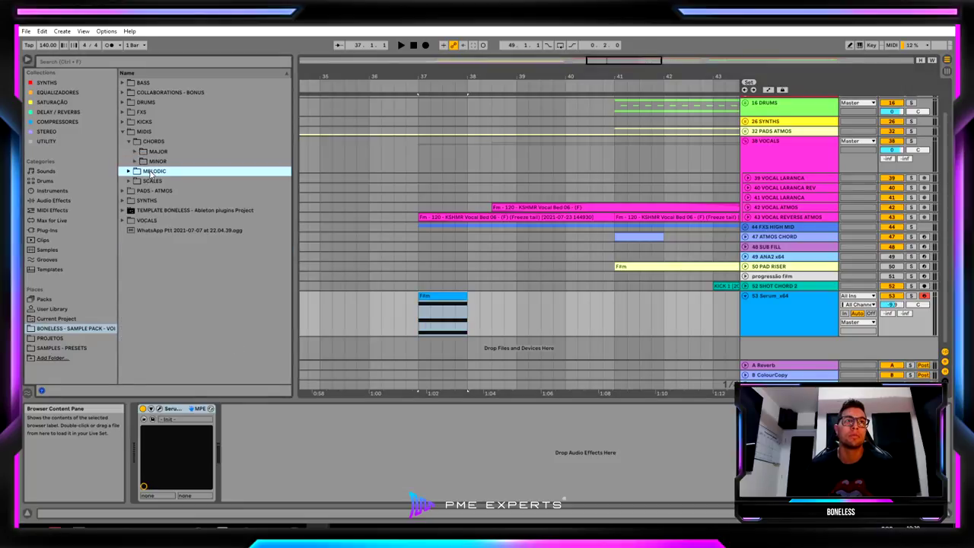
pyautogui.click(129, 152)
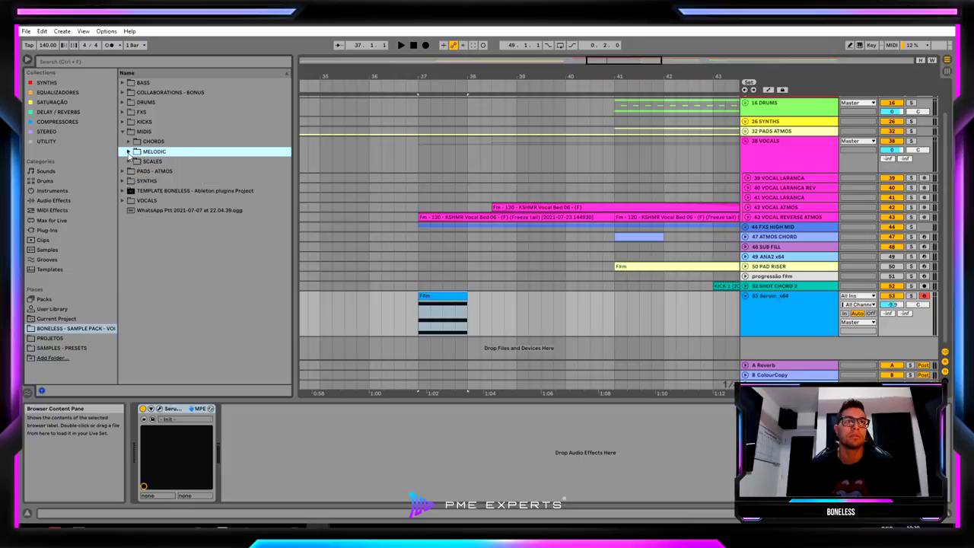
pyautogui.click(129, 162)
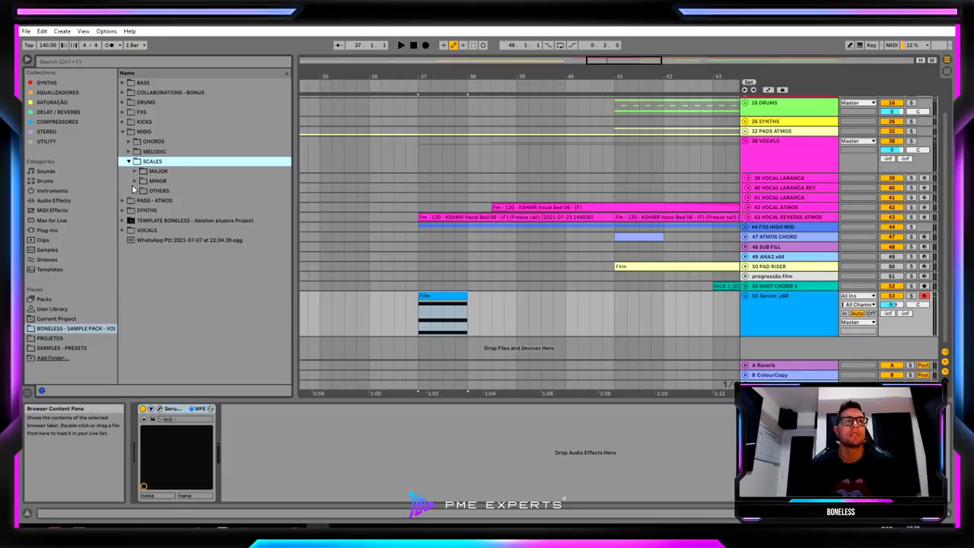
pyautogui.click(135, 191)
pyautogui.scroll(-10, 205, 228)
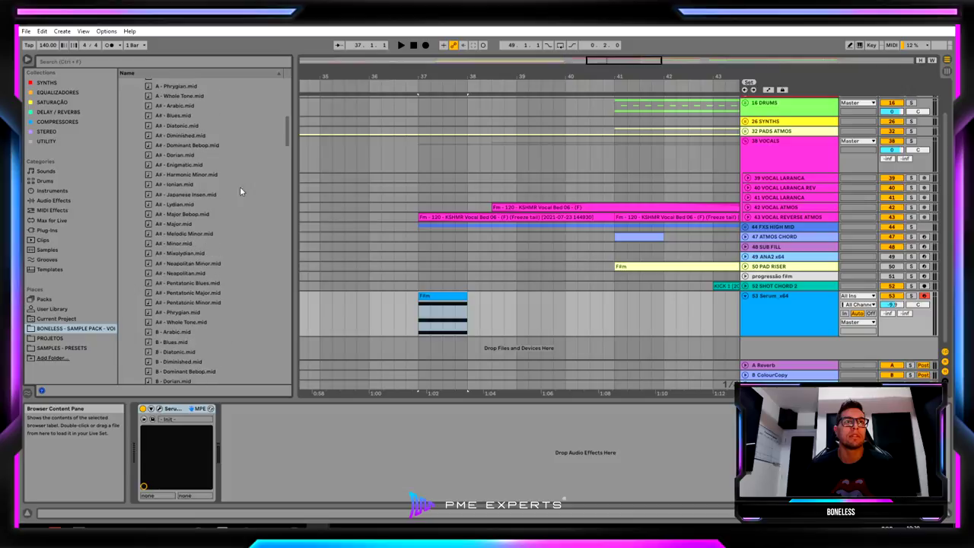
pyautogui.moveTo(289, 121); pyautogui.dragTo(280, 59)
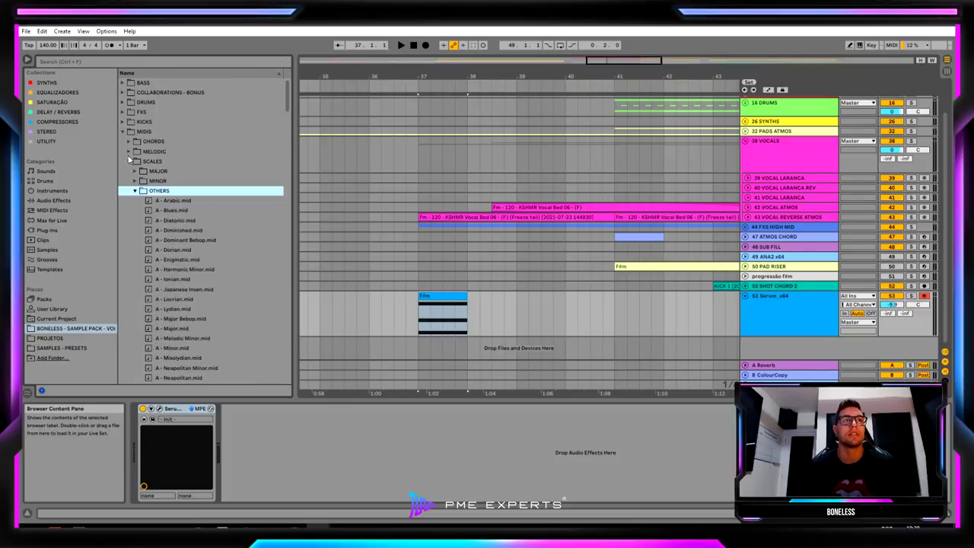
pyautogui.click(123, 132)
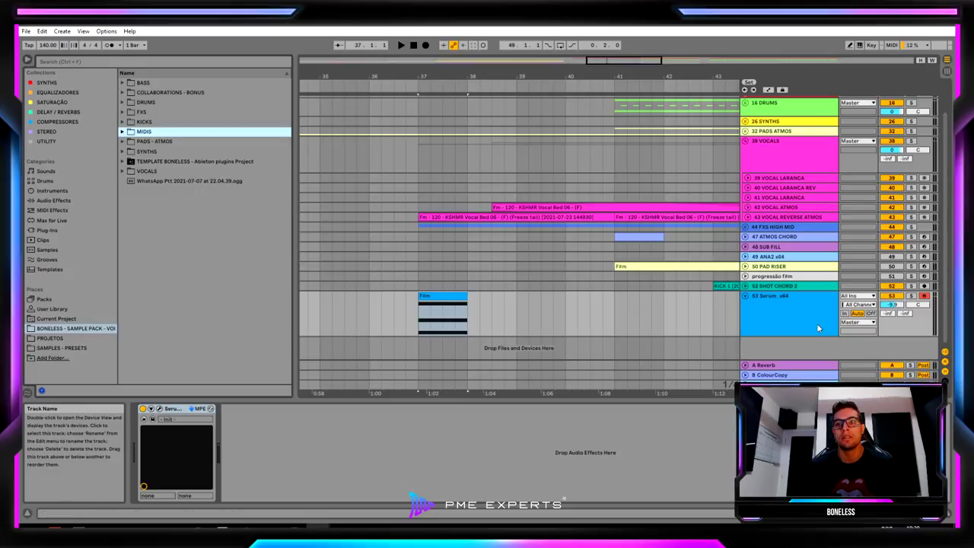
# Open the F#m clip's notes for a closer look, solo the Serum track, and play the chord.
pyautogui.doubleClick(457, 308)
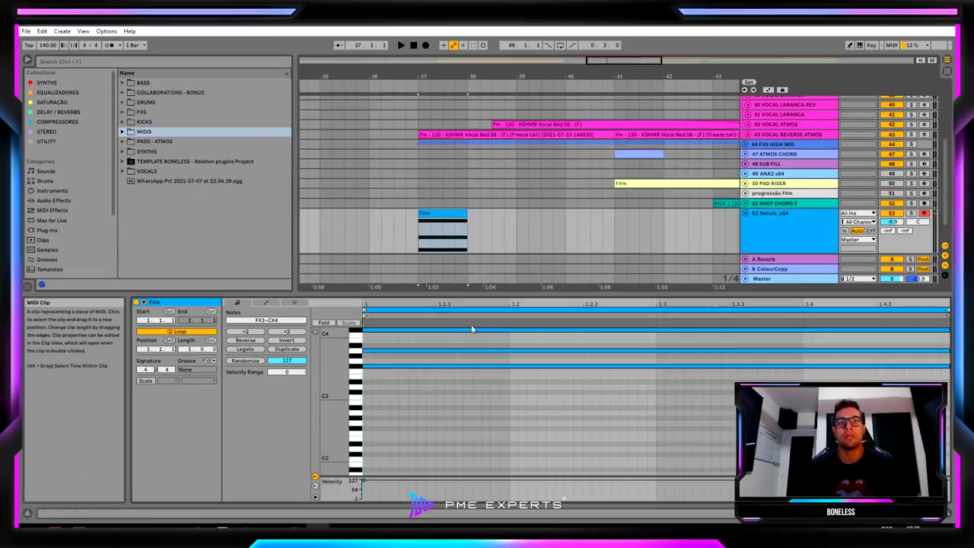
pyautogui.hotkey('ctrl', 'a')
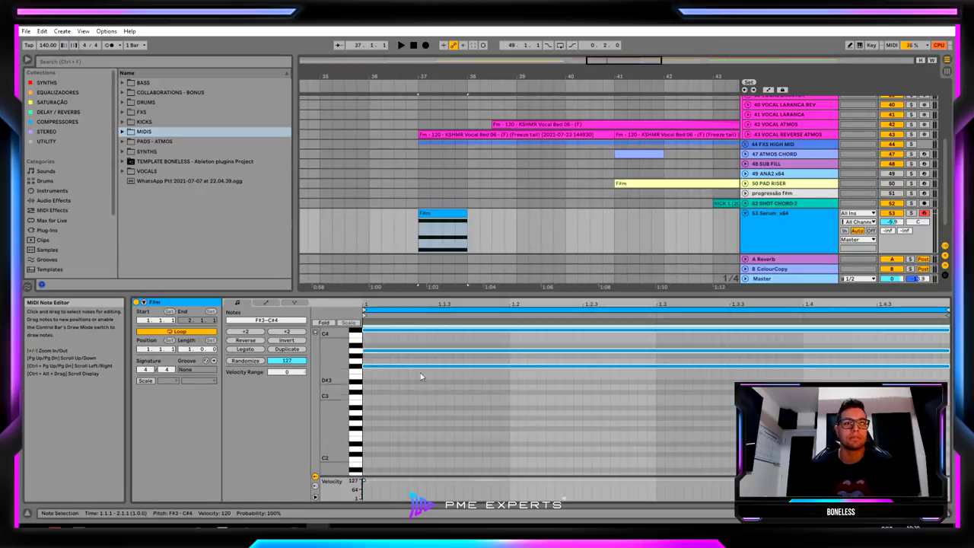
pyautogui.moveTo(337, 361); pyautogui.dragTo(372, 367)
pyautogui.click(911, 213)
pyautogui.press('space')
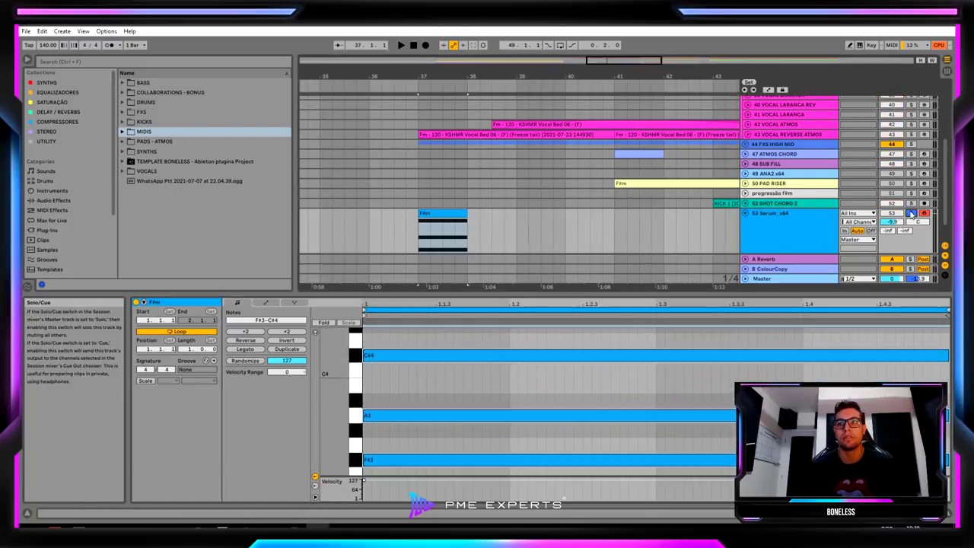
# Set Serum's oscillator A to 5 unison voices with detune at about 0.14 and play the chord.
pyautogui.click(752, 232)
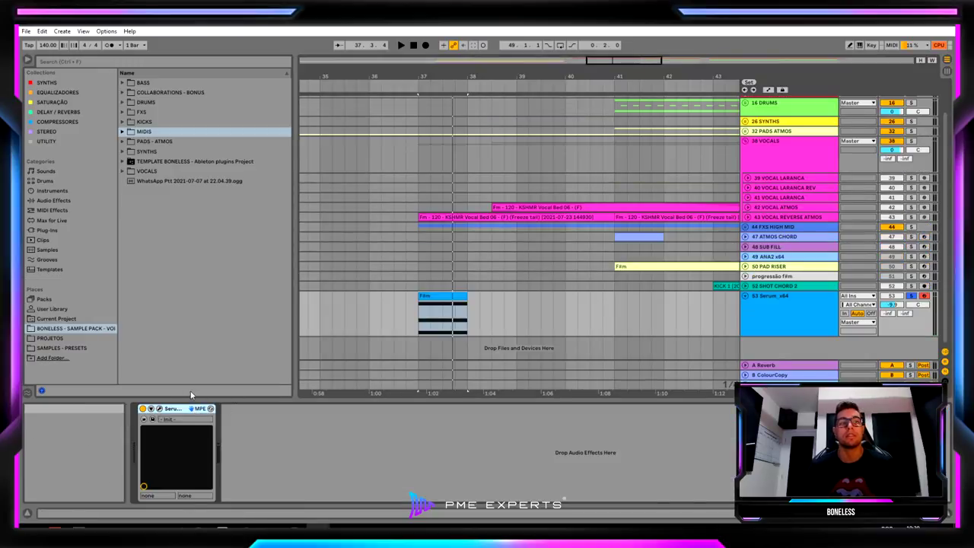
pyautogui.click(164, 411)
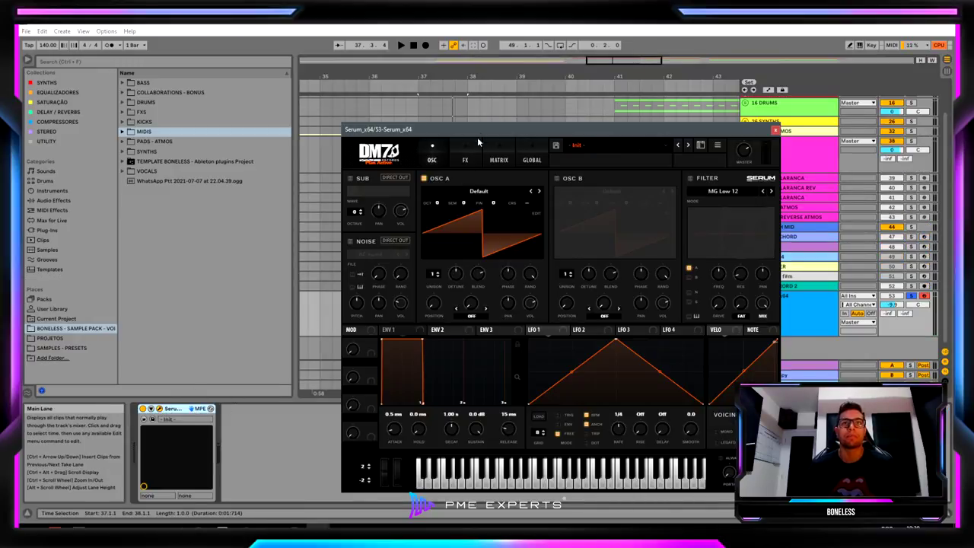
pyautogui.moveTo(473, 130); pyautogui.dragTo(385, 133)
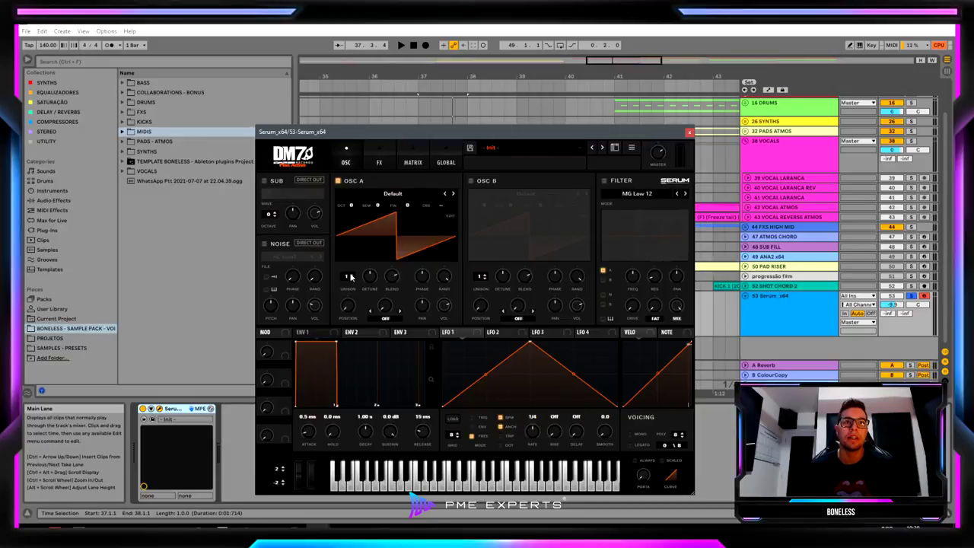
pyautogui.scroll(3, 352, 279)
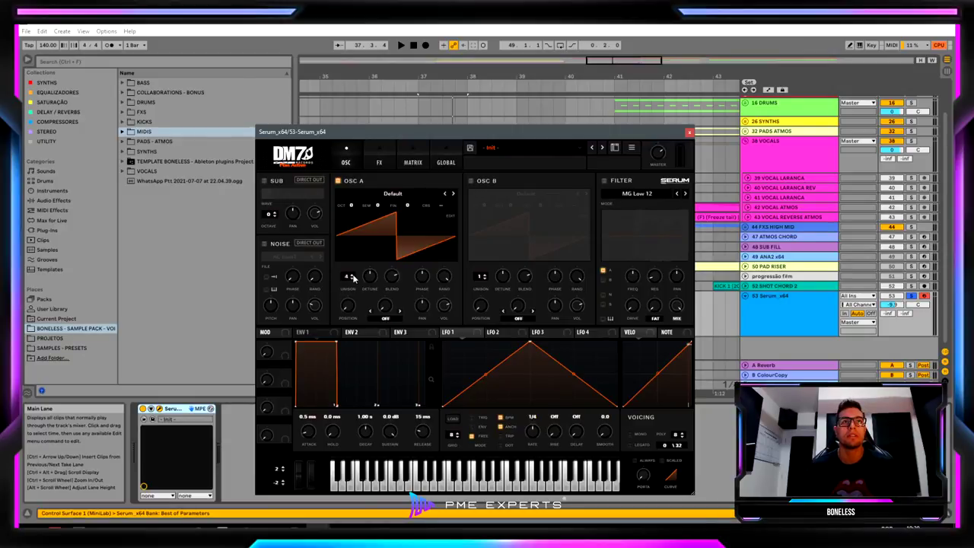
pyautogui.scroll(1, 352, 279)
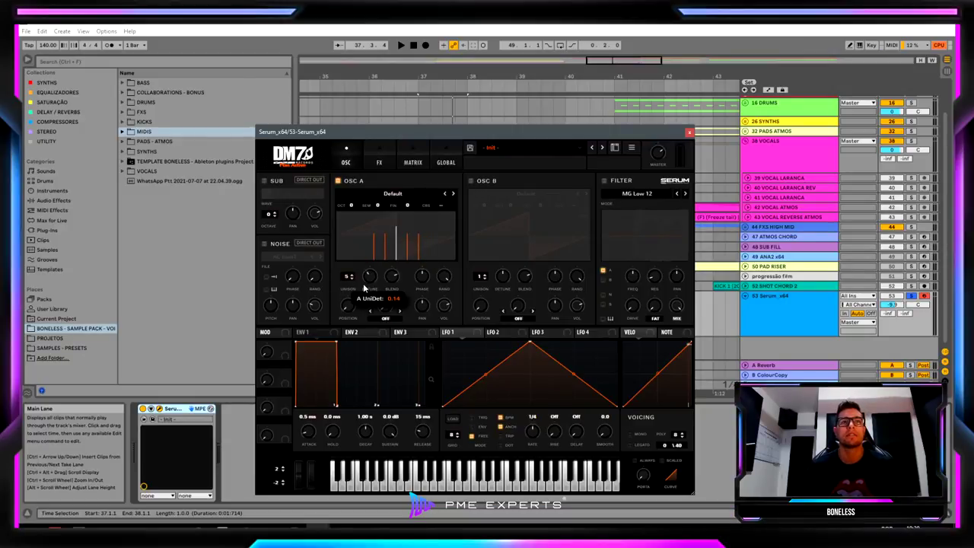
pyautogui.moveTo(359, 296); pyautogui.dragTo(357, 292)
pyautogui.press('space')
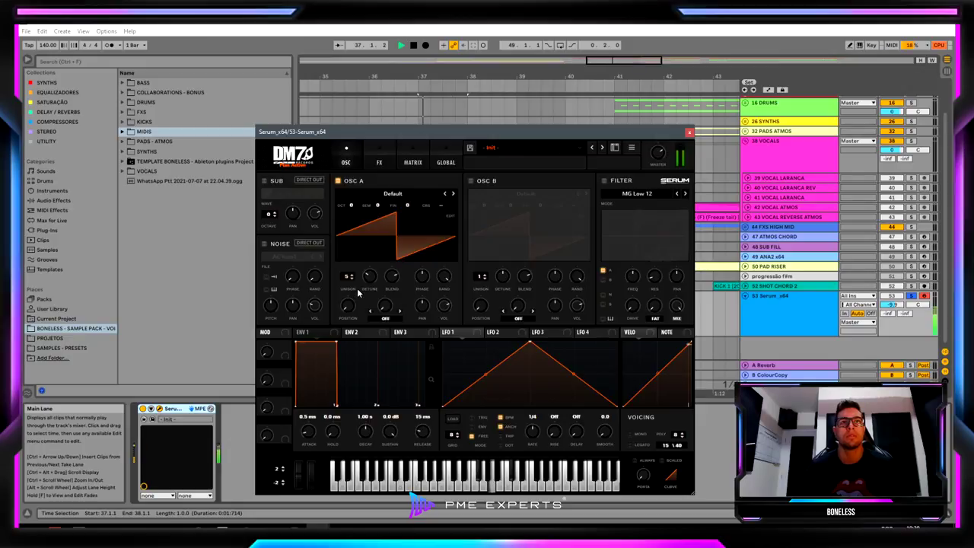
pyautogui.press('space')
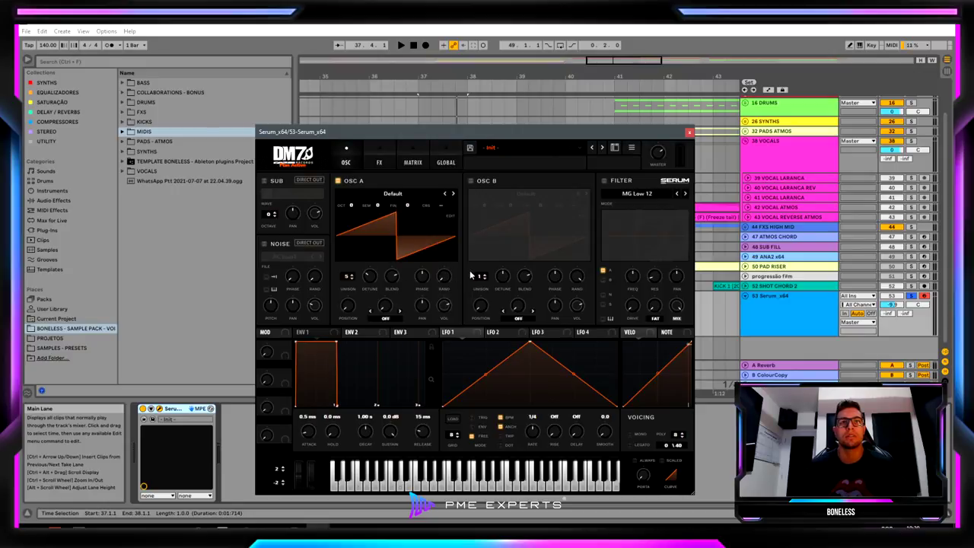
# Replay the chord and adjust oscillator A's random phase.
pyautogui.press('space')
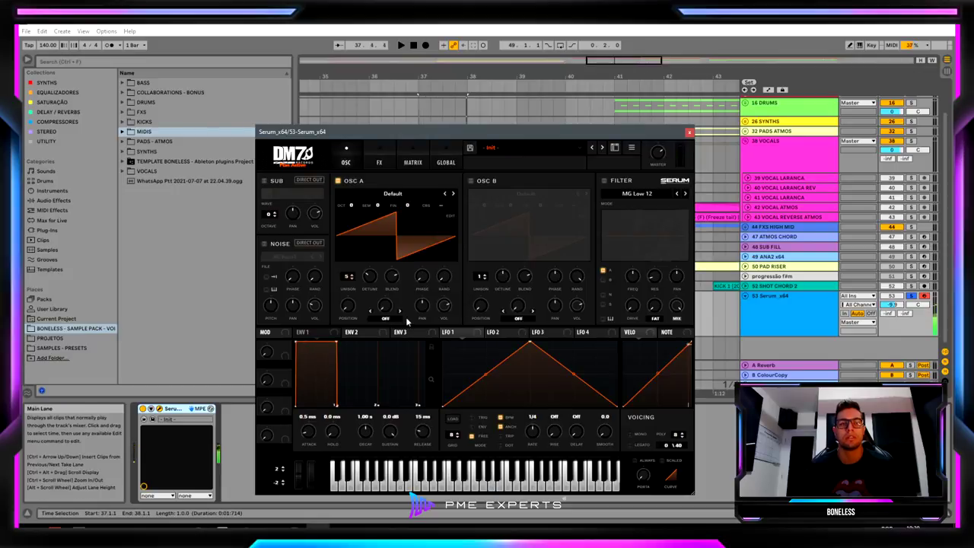
pyautogui.press('space')
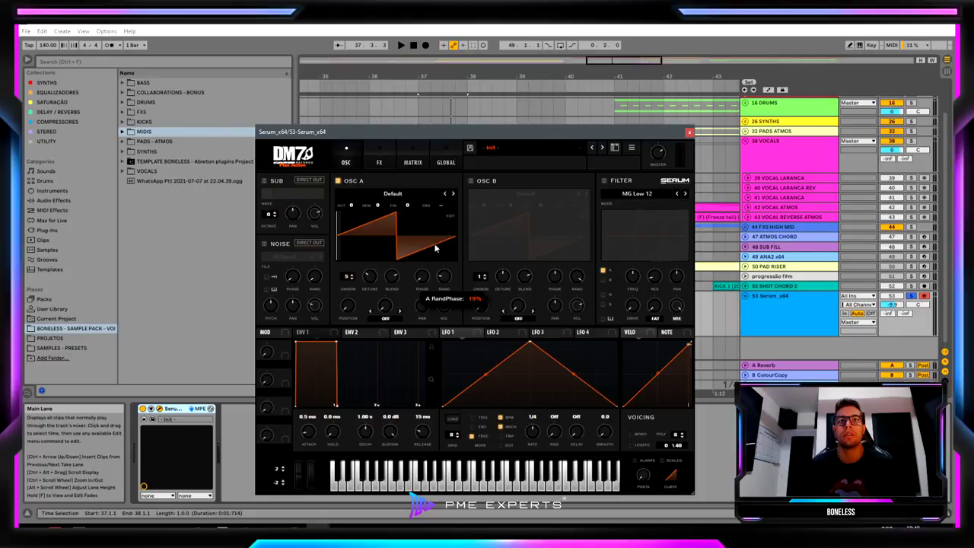
pyautogui.moveTo(429, 251); pyautogui.dragTo(399, 260)
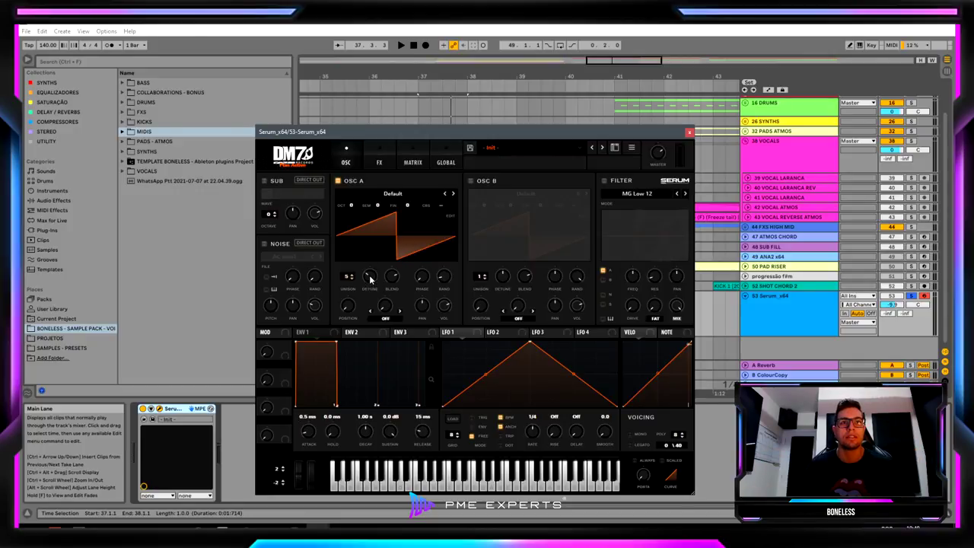
# Raise oscillator A's unison detune to about 0.90, audition the chord, and close Serum's window.
pyautogui.moveTo(371, 280); pyautogui.dragTo(380, 218)
pyautogui.press('space')
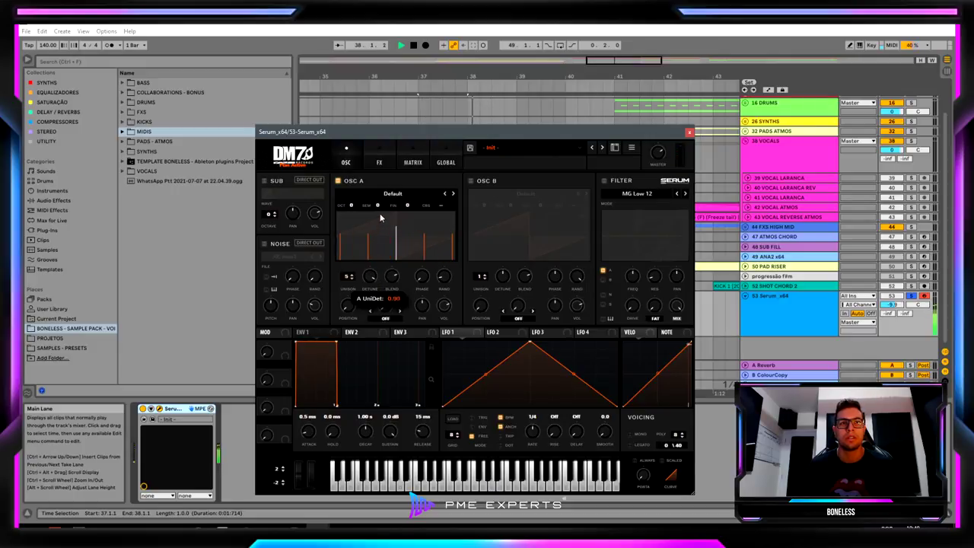
pyautogui.press('space')
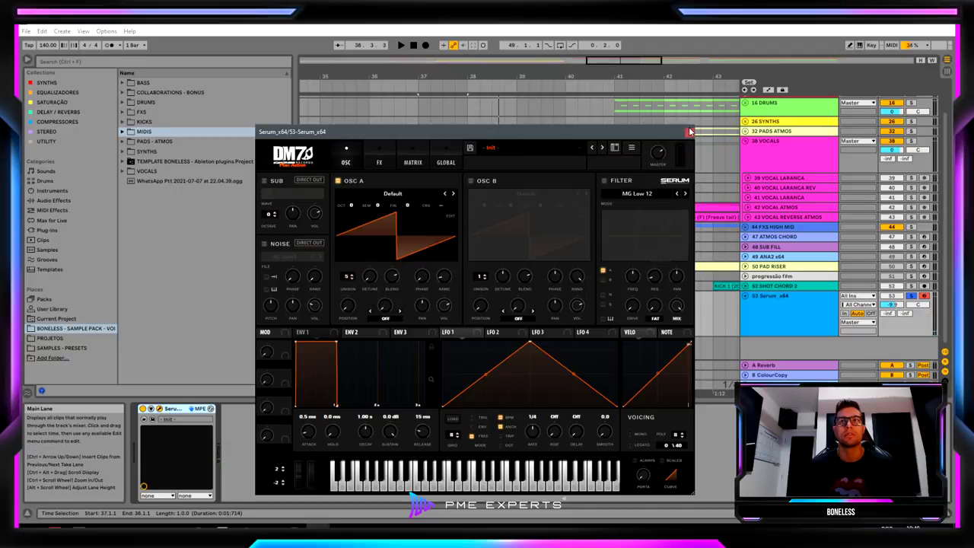
pyautogui.click(690, 132)
# Extend the F#m clip to two bars and stretch all its chord notes to about 2.3, auditioning the new length.
pyautogui.moveTo(516, 303); pyautogui.dragTo(418, 312)
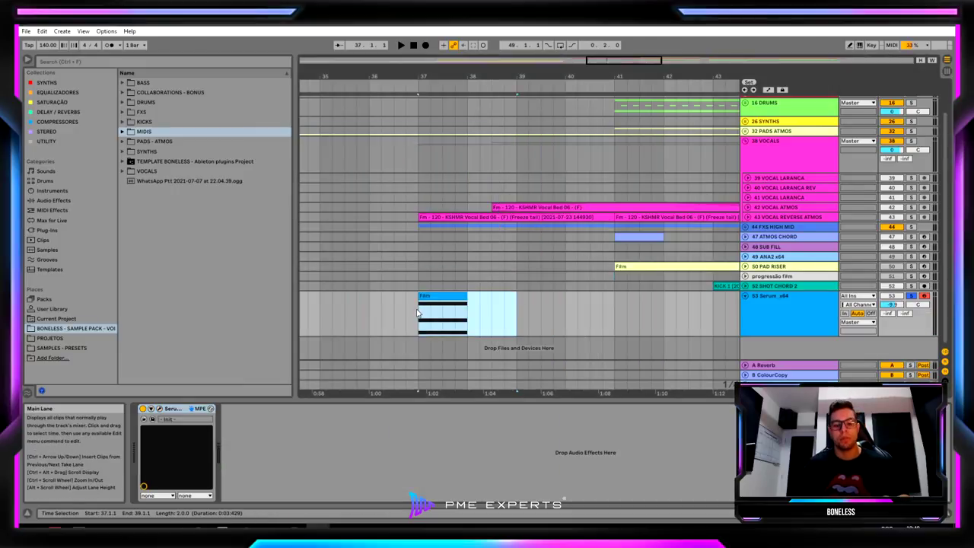
pyautogui.doubleClick(420, 312)
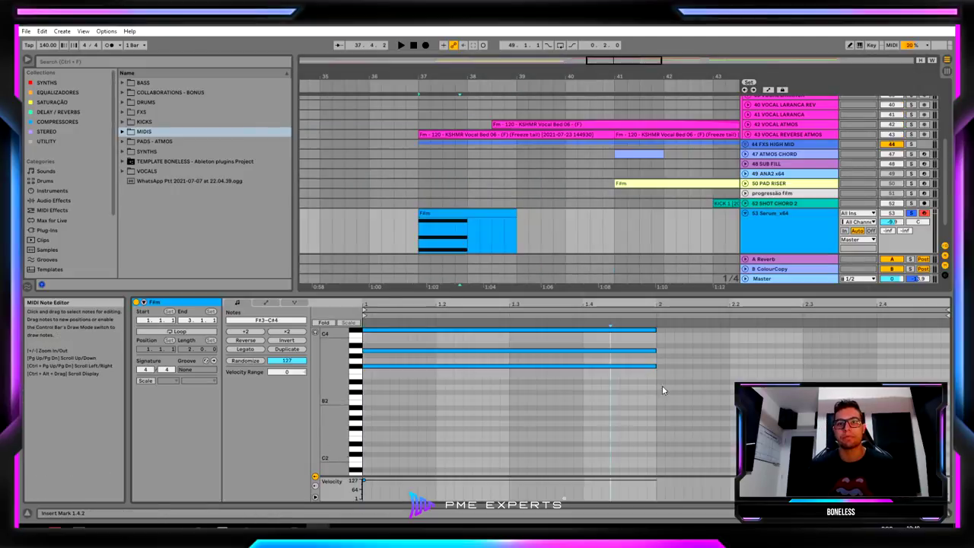
pyautogui.hotkey('ctrl', 'a')
pyautogui.moveTo(655, 350); pyautogui.dragTo(947, 313)
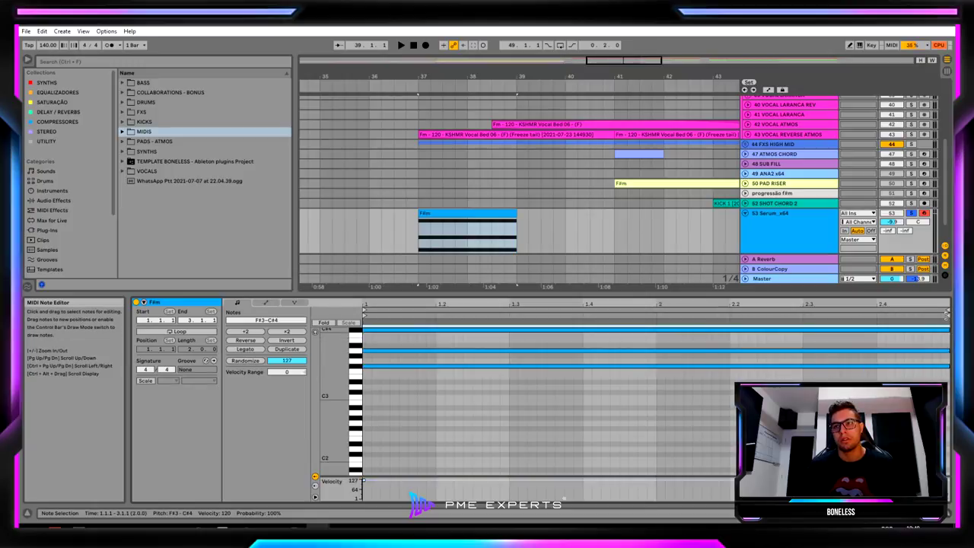
pyautogui.press('space')
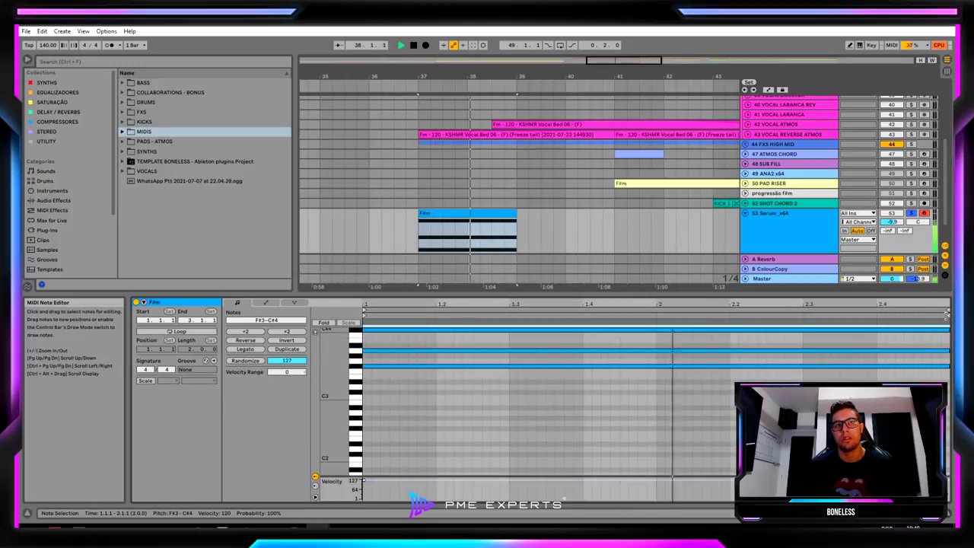
pyautogui.moveTo(947, 313); pyautogui.dragTo(812, 314)
pyautogui.press('space')
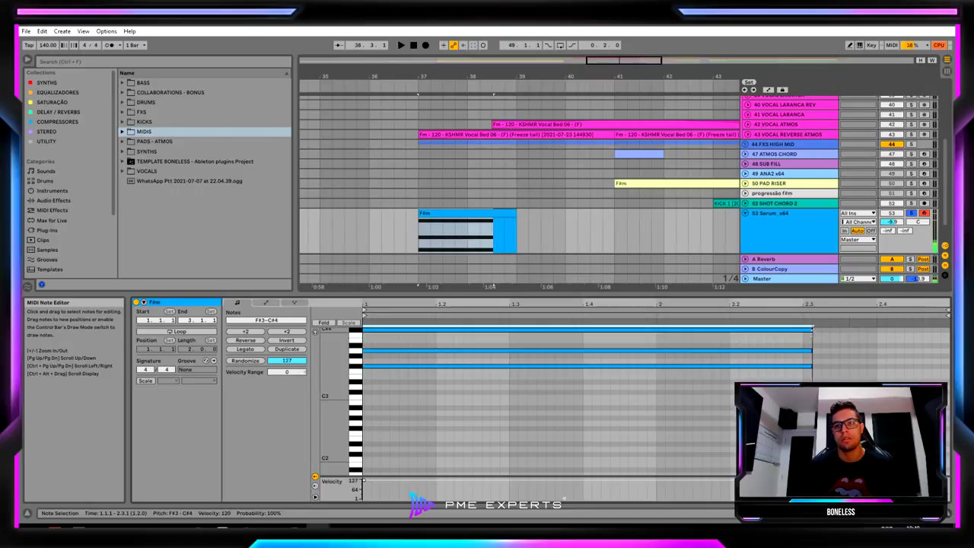
# Reopen Serum, adjust oscillator A's unison detune while the chord plays, and close its window.
pyautogui.click(760, 236)
pyautogui.moveTo(224, 293); pyautogui.dragTo(224, 395)
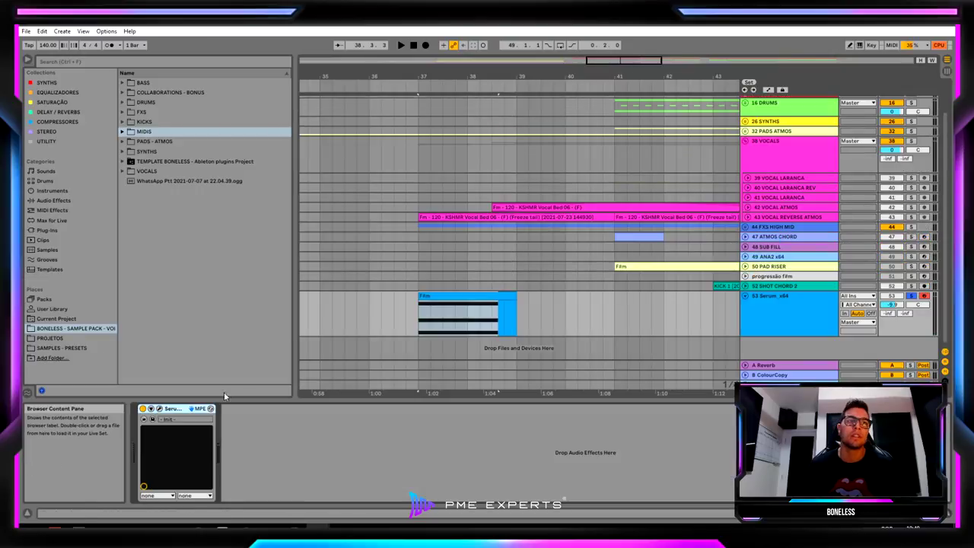
pyautogui.click(159, 408)
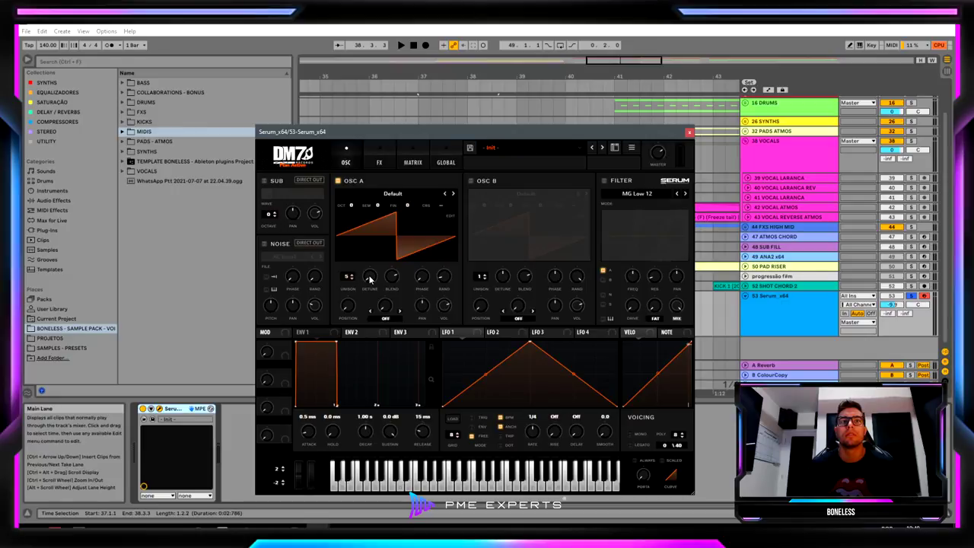
pyautogui.press('space')
pyautogui.moveTo(369, 279); pyautogui.dragTo(373, 253)
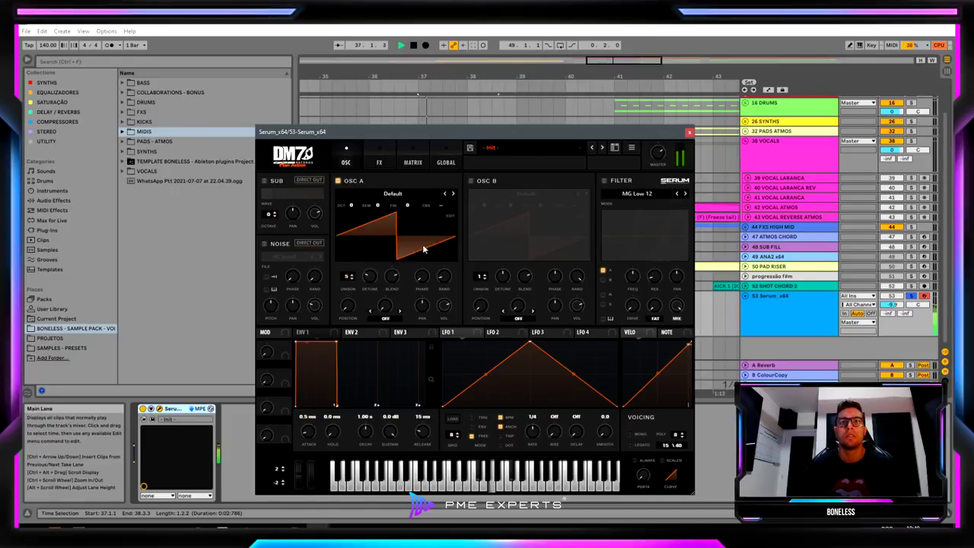
pyautogui.press('space')
pyautogui.click(687, 132)
# Draw A UniDet automation on the Serum track, rising to a peak shortly after bar 38 and falling by the notes' end.
pyautogui.press('a')
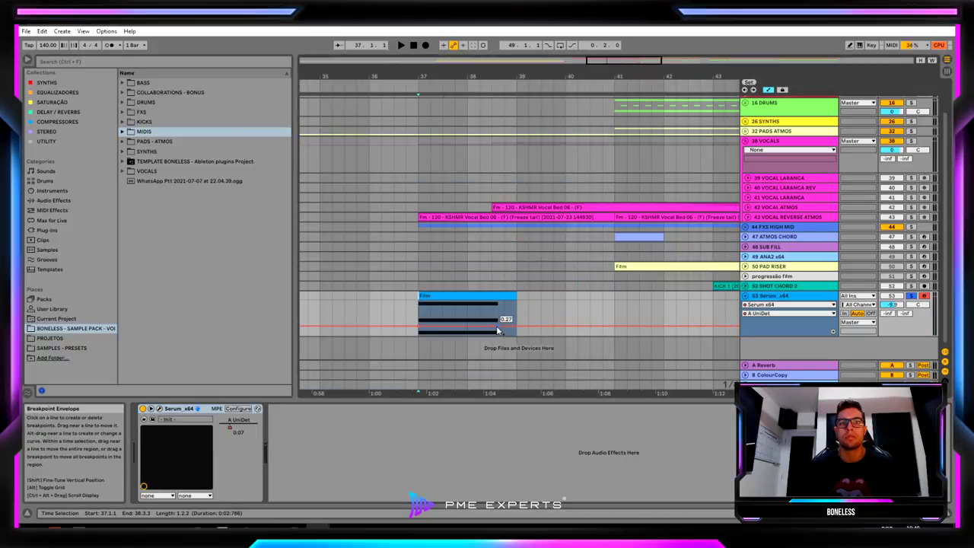
pyautogui.moveTo(484, 331); pyautogui.dragTo(481, 305)
pyautogui.press('space')
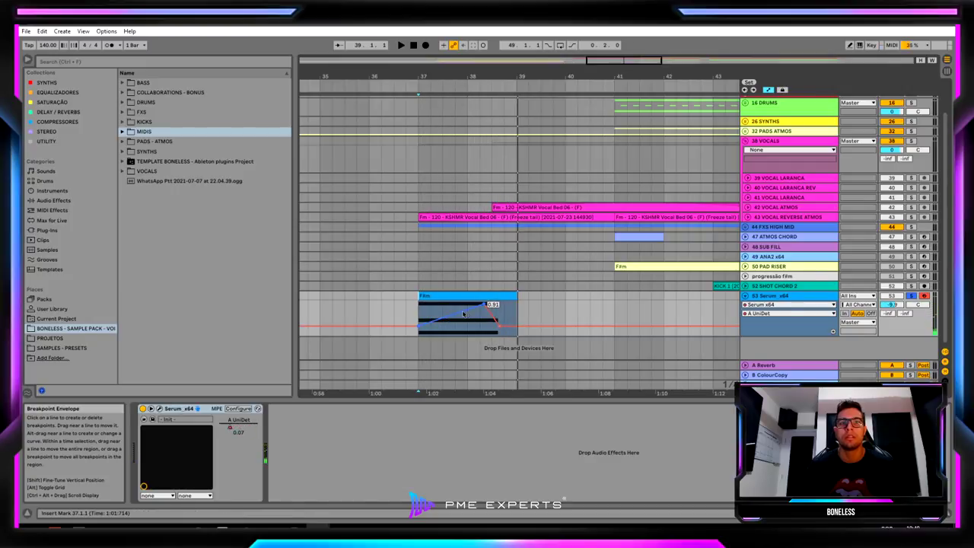
pyautogui.moveTo(485, 305); pyautogui.dragTo(467, 305)
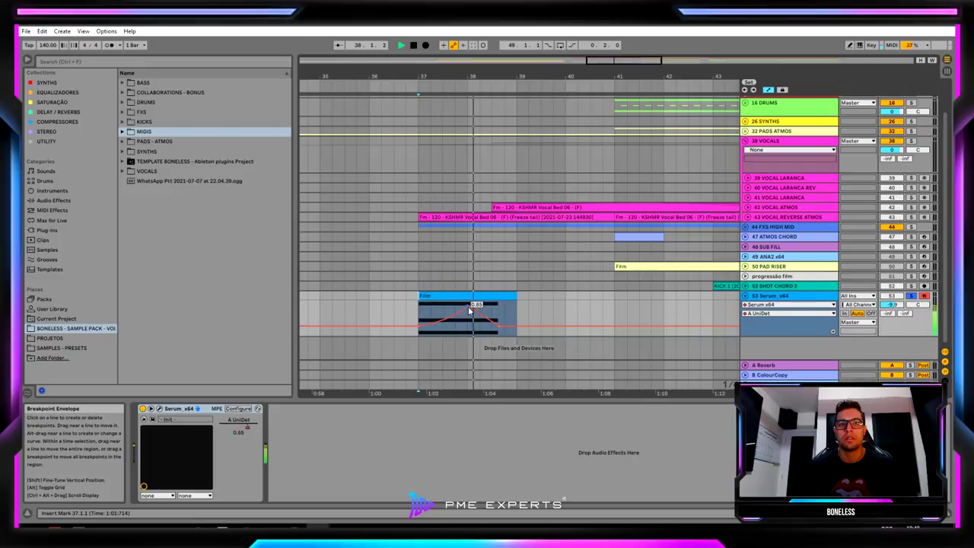
pyautogui.moveTo(468, 306); pyautogui.dragTo(482, 305)
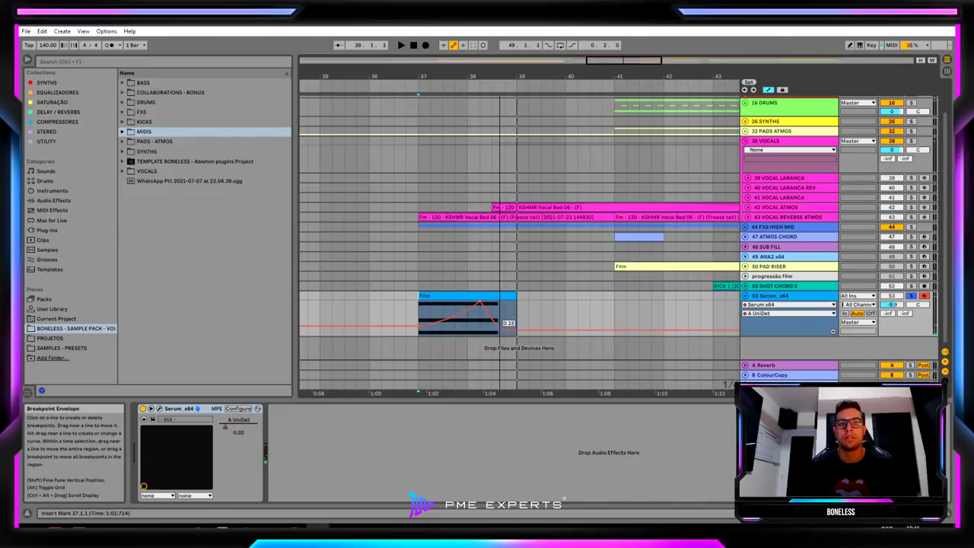
pyautogui.press('space')
# Lengthen the F#m chord notes to about 2.4, lower the detune automation's end point, and audition the clip.
pyautogui.doubleClick(482, 329)
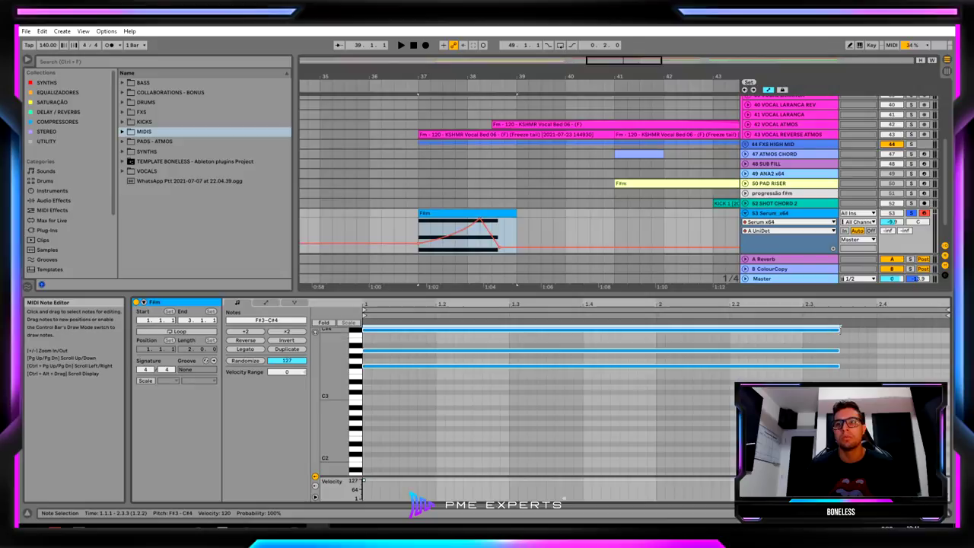
pyautogui.moveTo(420, 243); pyautogui.dragTo(499, 250)
pyautogui.press('space')
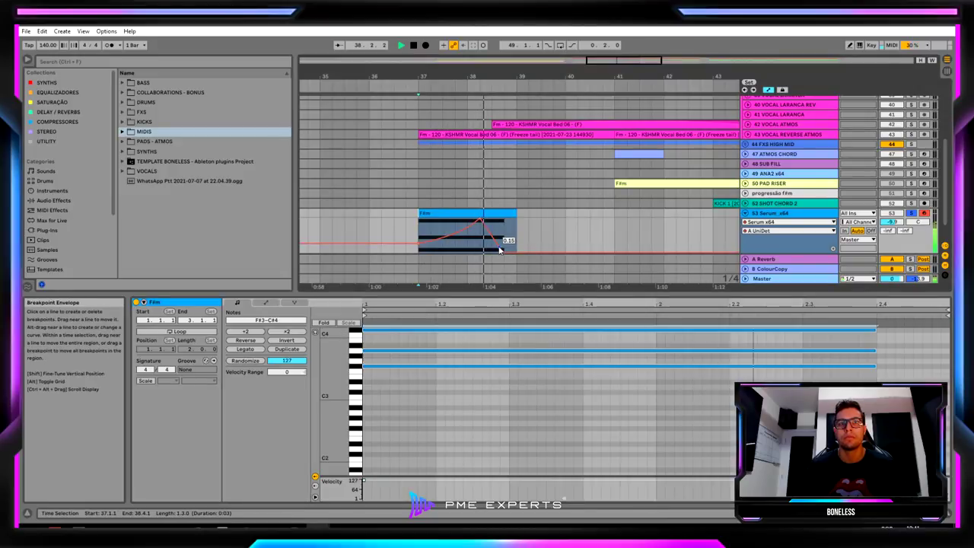
pyautogui.click(791, 213)
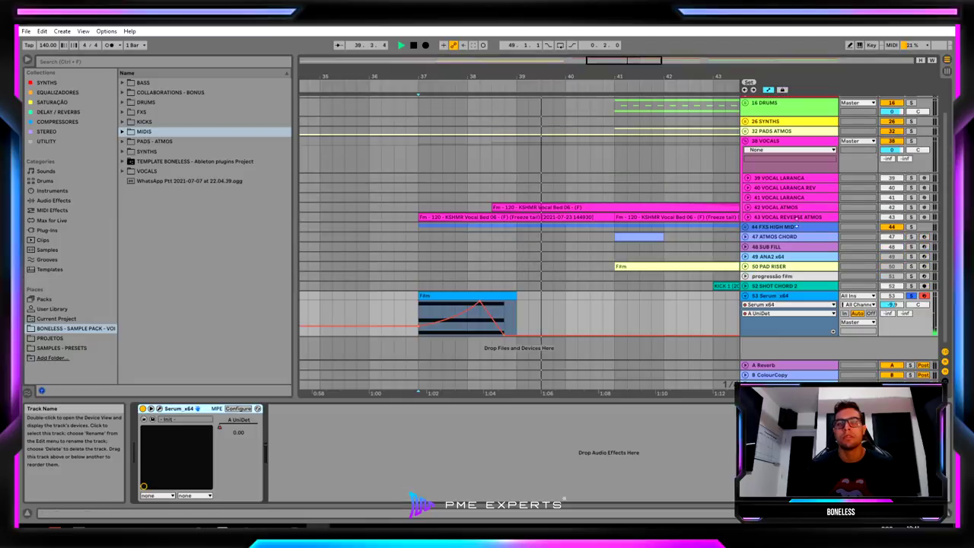
pyautogui.press('space')
# Remove the detune automation's end point and redraw the fall back to its starting level where the notes end.
pyautogui.click(505, 333)
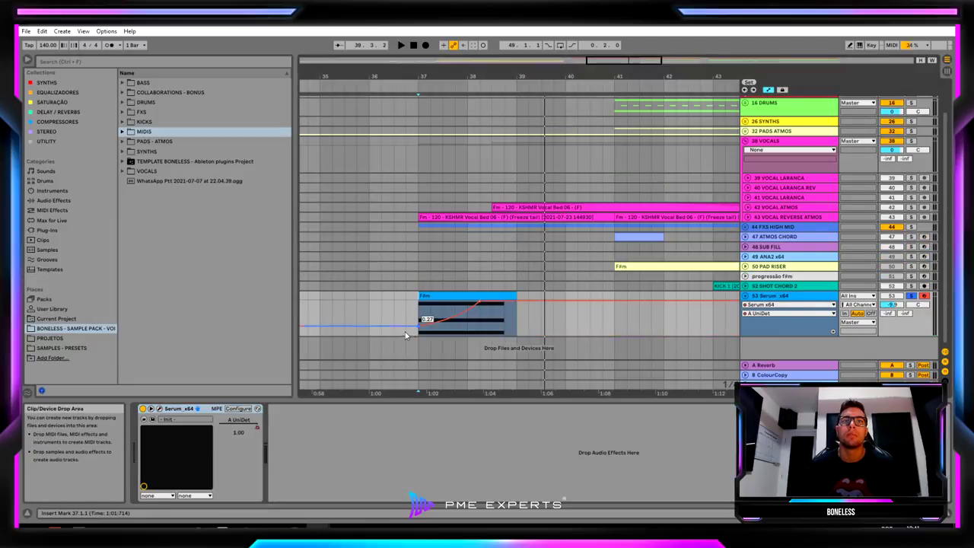
pyautogui.moveTo(492, 305); pyautogui.dragTo(506, 320)
pyautogui.press('space')
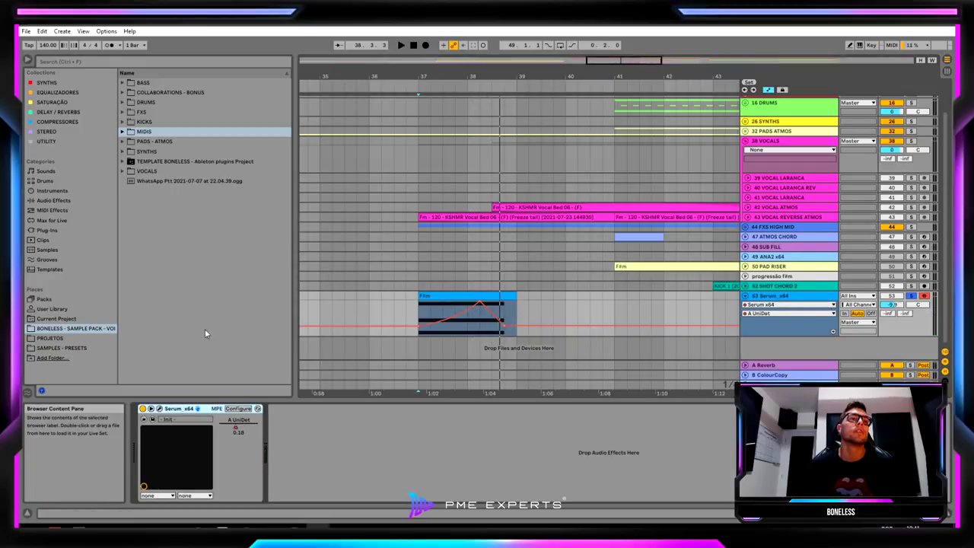
# Enable Serum's MG Low 12 filter, lower its cutoff frequency while auditioning, and close the plug-in window.
pyautogui.click(159, 409)
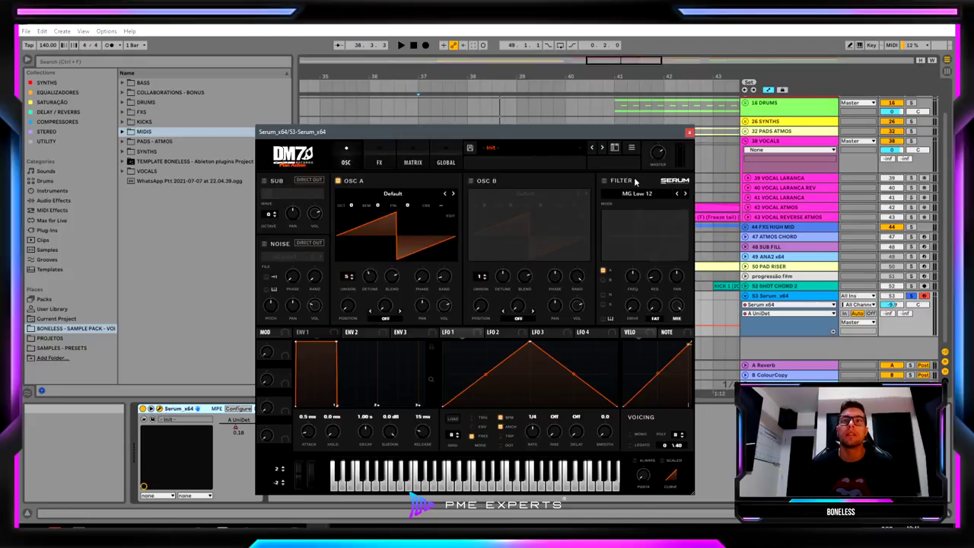
pyautogui.click(604, 181)
pyautogui.moveTo(637, 276)
pyautogui.mouseDown()
pyautogui.moveTo(637, 286)
pyautogui.moveTo(645, 257)
pyautogui.moveTo(633, 276)
pyautogui.mouseUp()
pyautogui.press('space')
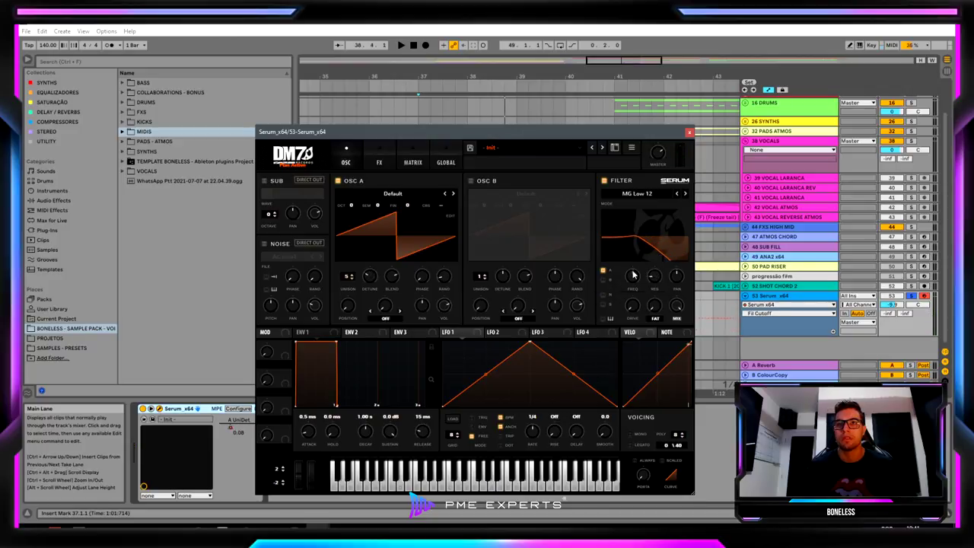
pyautogui.click(689, 134)
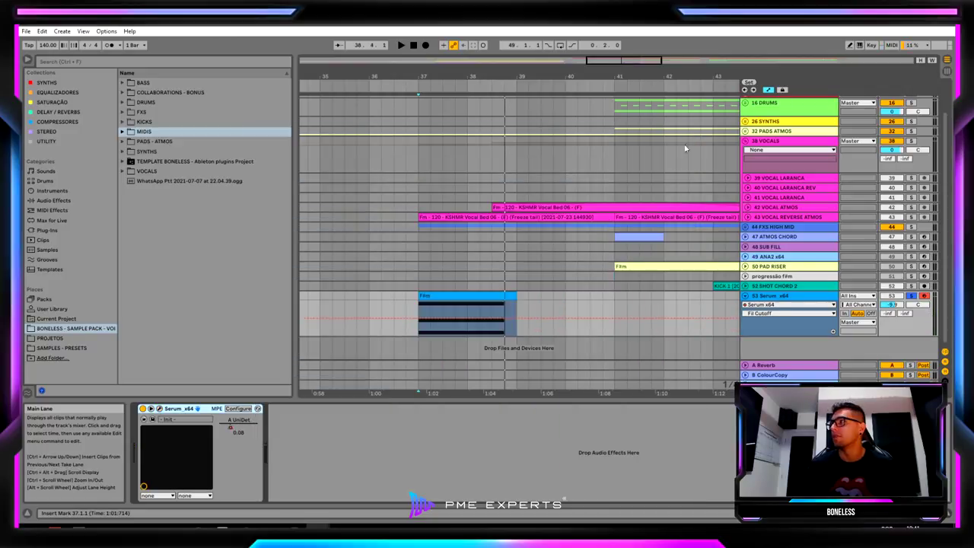
# Draw Fil Cutoff automation over the F#m clip, rising from bar 37 to bar 38 and returning at the notes' end.
pyautogui.click(427, 315)
pyautogui.press('space')
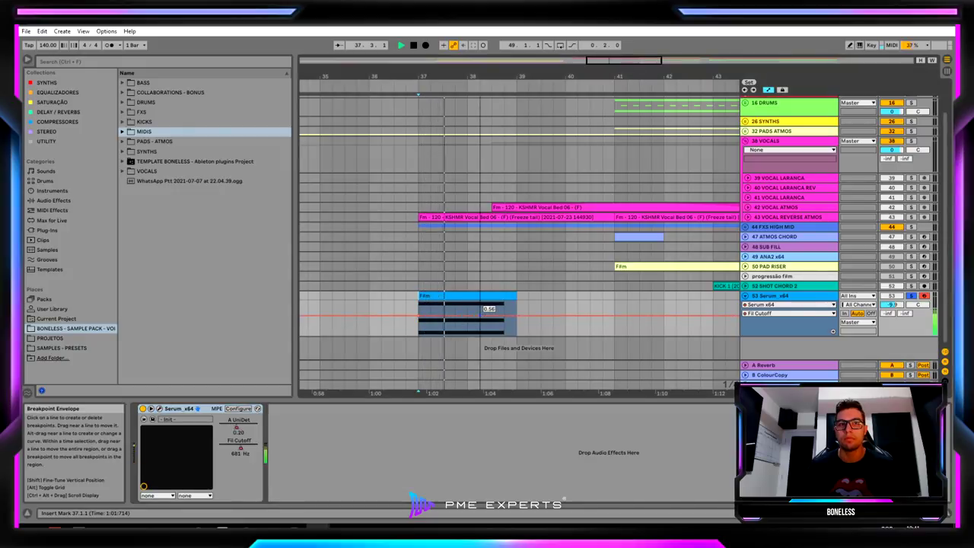
pyautogui.moveTo(505, 315); pyautogui.dragTo(468, 304)
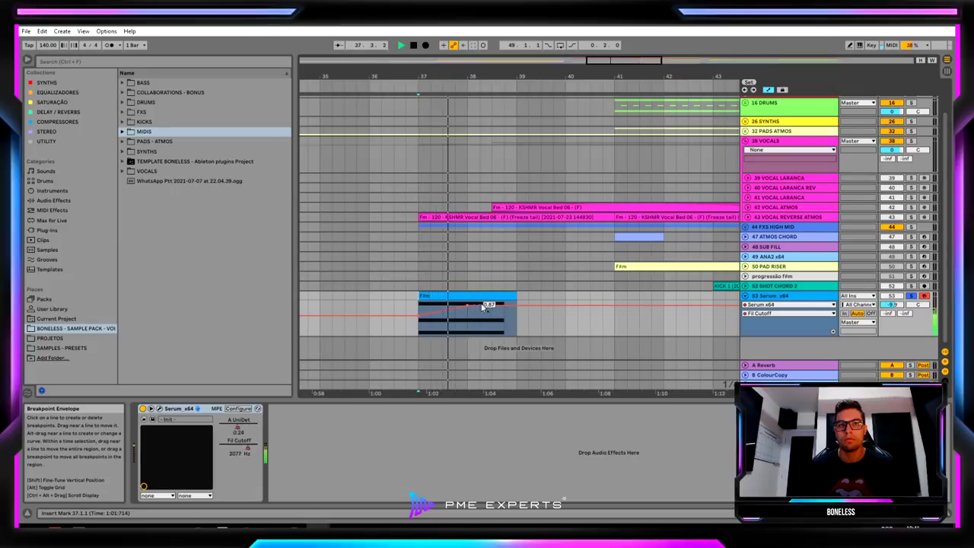
pyautogui.moveTo(503, 304); pyautogui.dragTo(504, 322)
pyautogui.press('space')
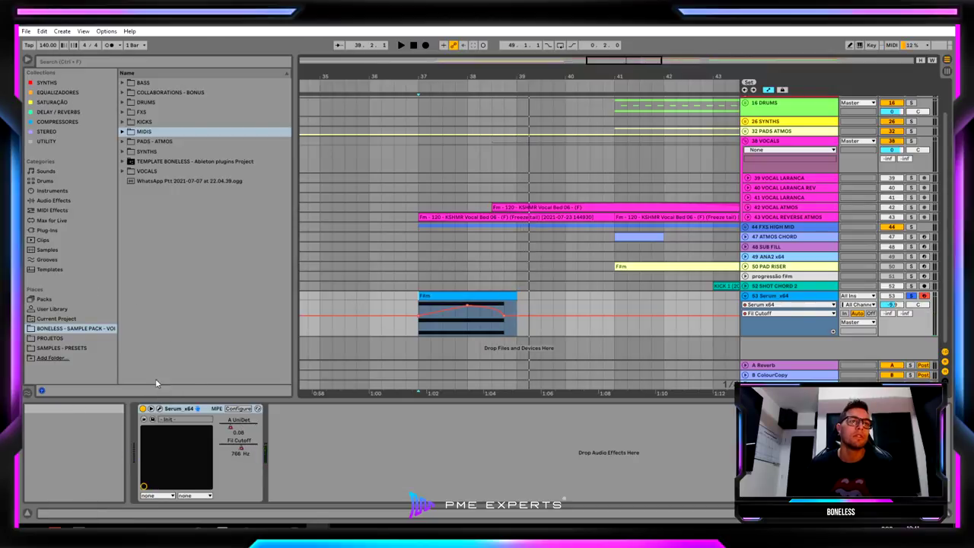
# Add the ColourCopy delay to the Serum track, raise its mix during playback, close its window, and unsolo the track.
pyautogui.click(67, 111)
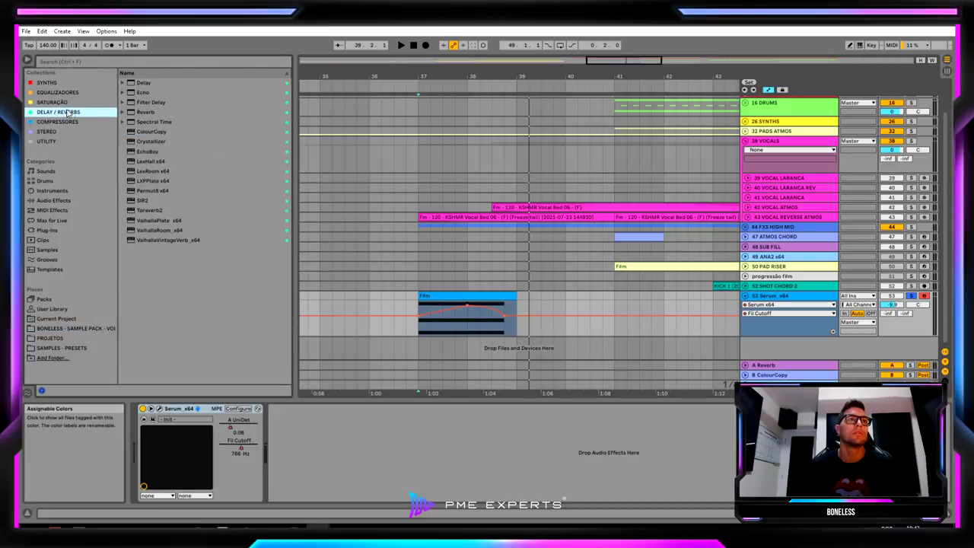
pyautogui.doubleClick(164, 131)
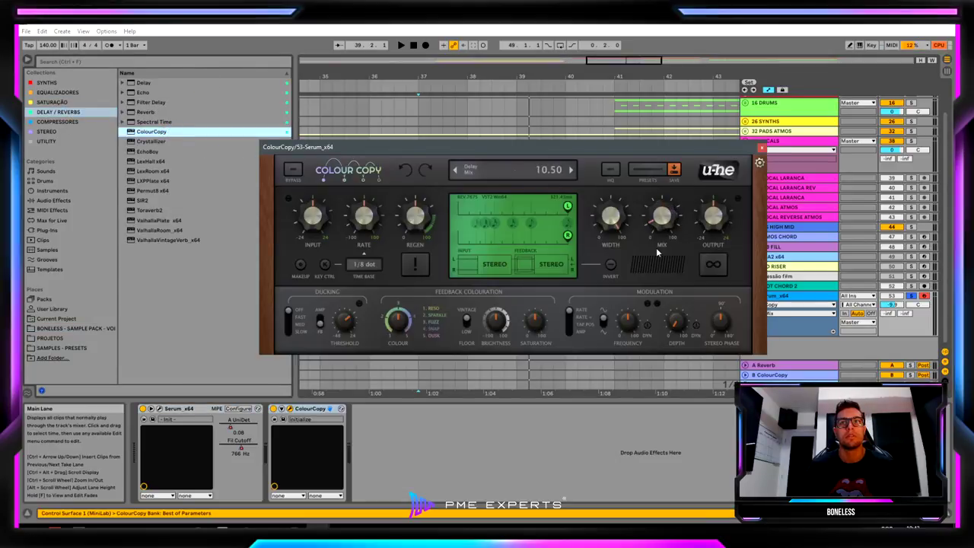
pyautogui.press('space')
pyautogui.moveTo(658, 245); pyautogui.dragTo(654, 222)
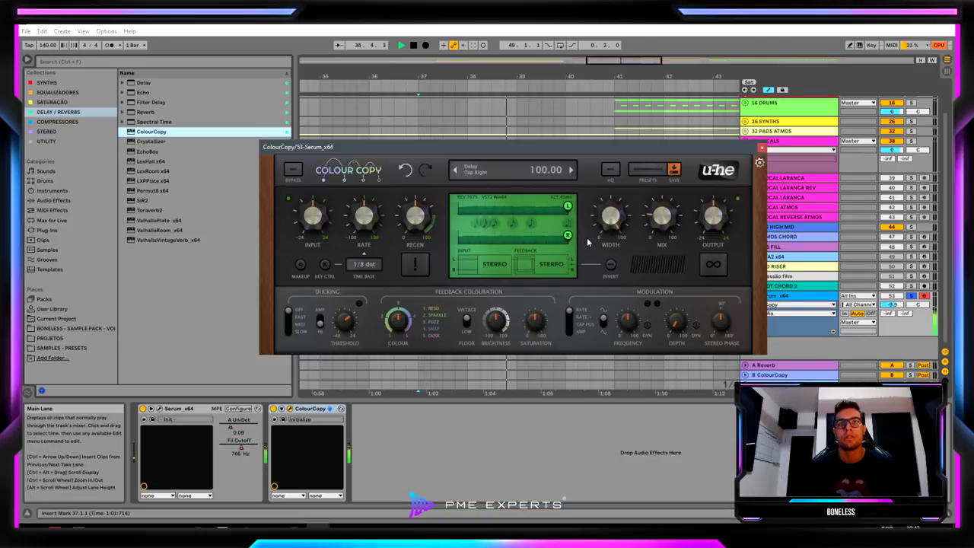
pyautogui.hotkey('ctrl', 'alt', 'p')
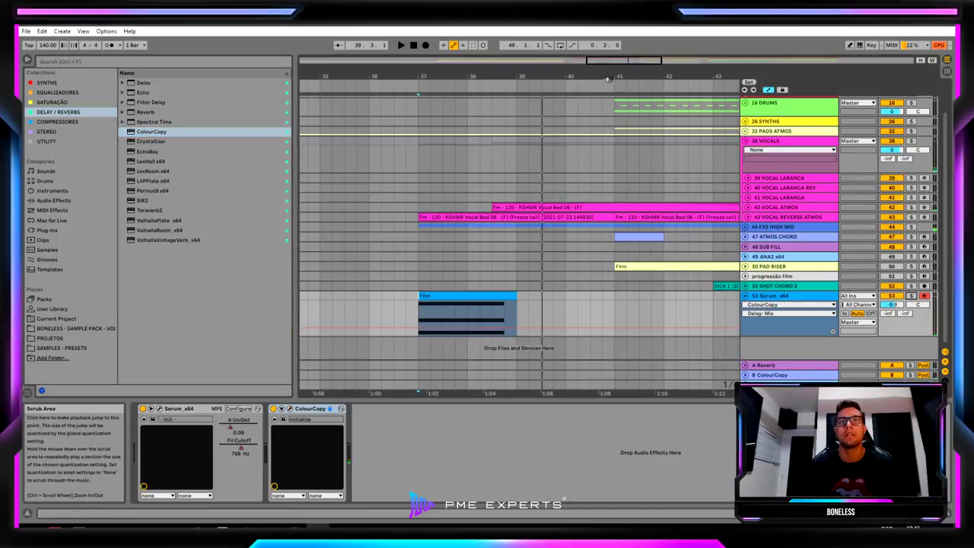
# Set the Serum track's send to the B ColourCopy return to about -11.6 dB while playing the arrangement.
pyautogui.scroll(-4, 607, 78)
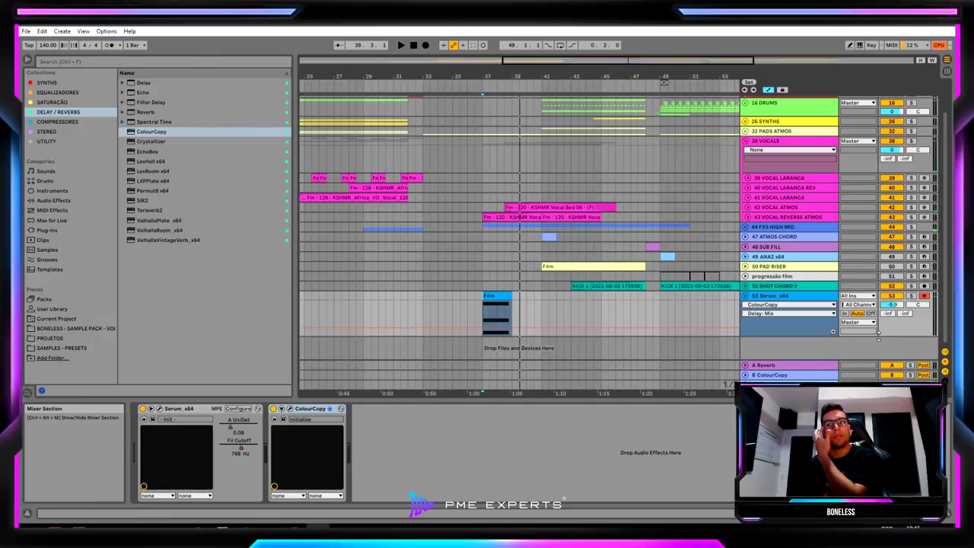
pyautogui.press('Delete')
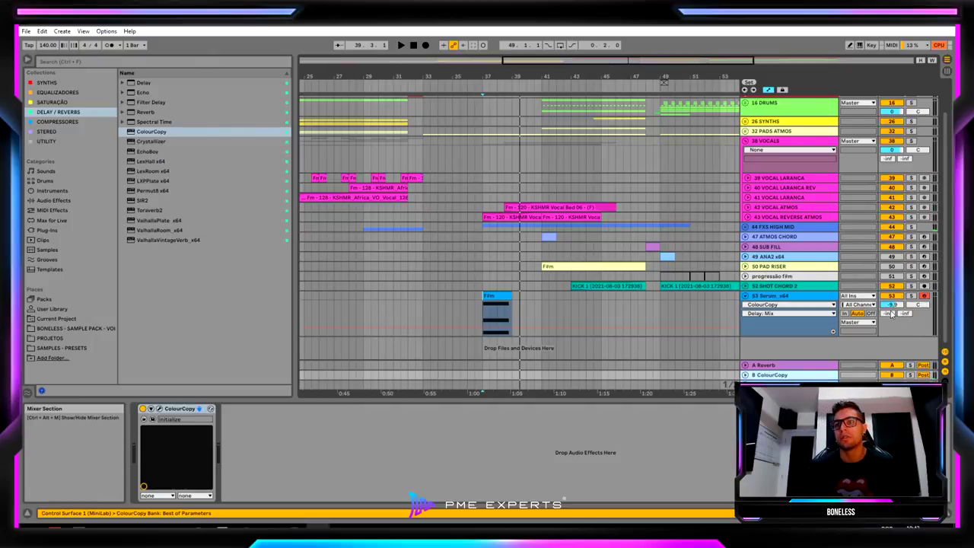
pyautogui.click(905, 313)
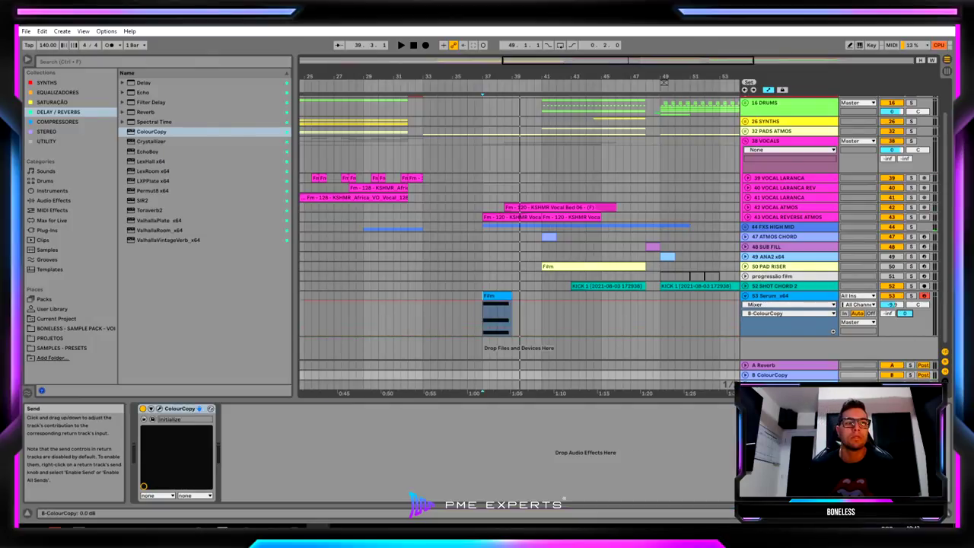
pyautogui.press('space')
pyautogui.moveTo(905, 313); pyautogui.dragTo(905, 315)
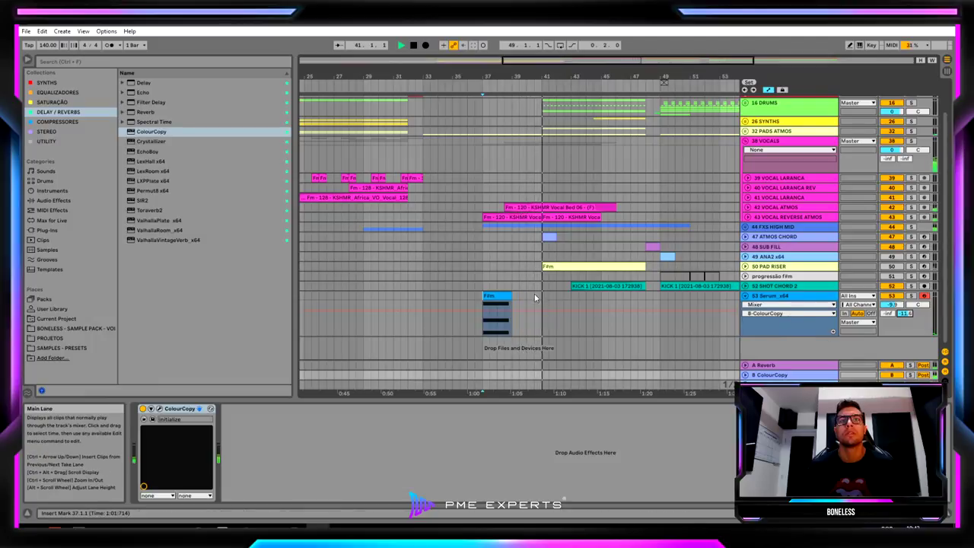
pyautogui.press('space')
# Move the F#m clip to bar 49 and play the arrangement from bar 47 to hear it in context.
pyautogui.click(500, 294)
pyautogui.moveTo(500, 294); pyautogui.dragTo(665, 322)
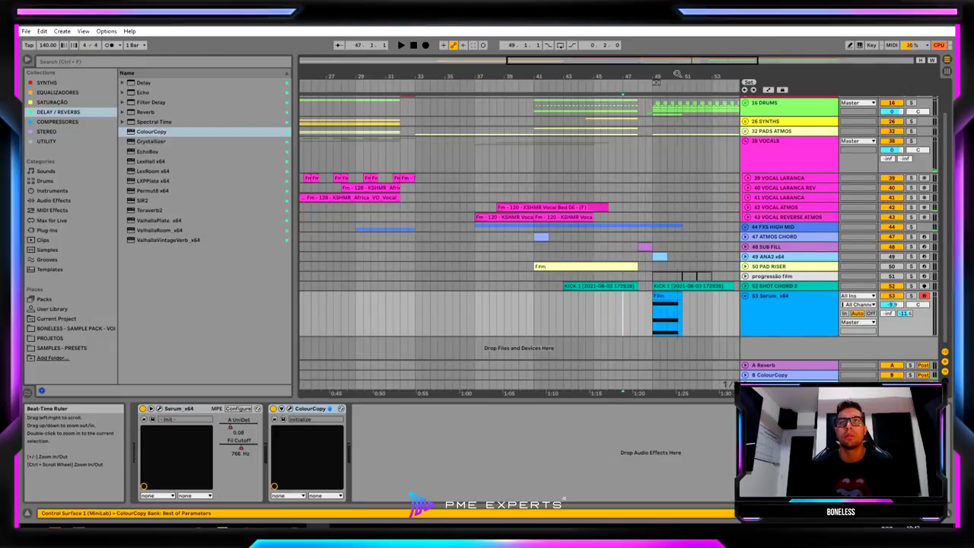
pyautogui.moveTo(677, 77); pyautogui.dragTo(525, 337)
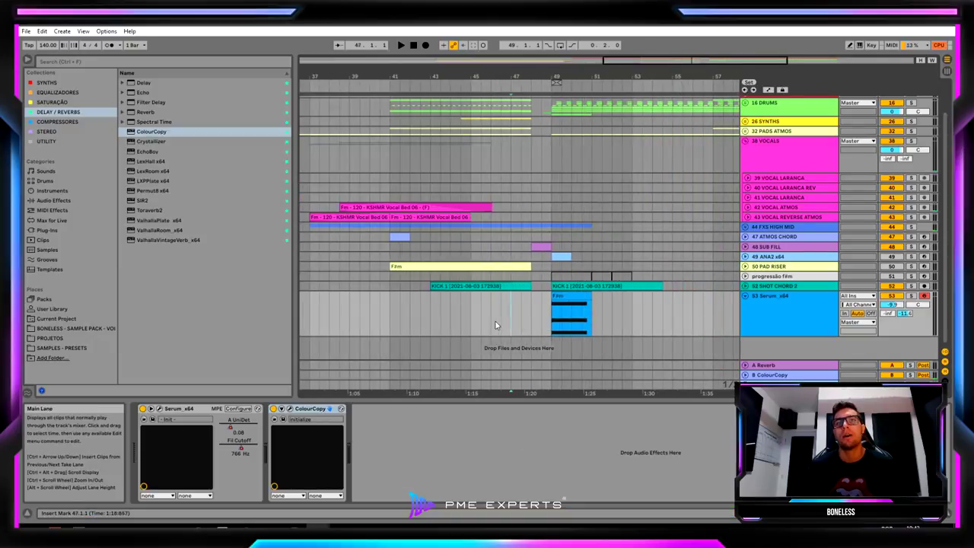
pyautogui.press('space')
pyautogui.click(523, 314)
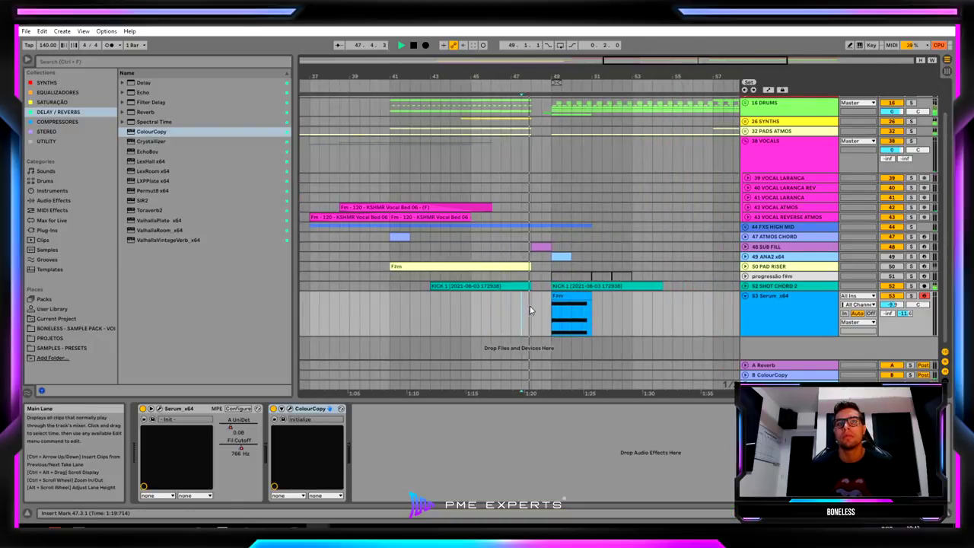